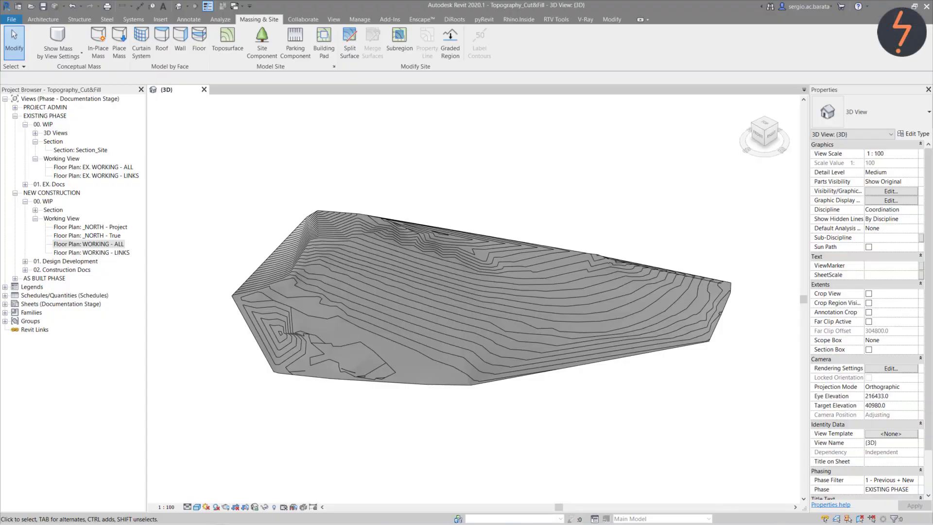
- Open the EX. WORKING - ALL floor plan and check the existing toposurface's name
{"action": "double_click", "coordinate": [127, 168]}
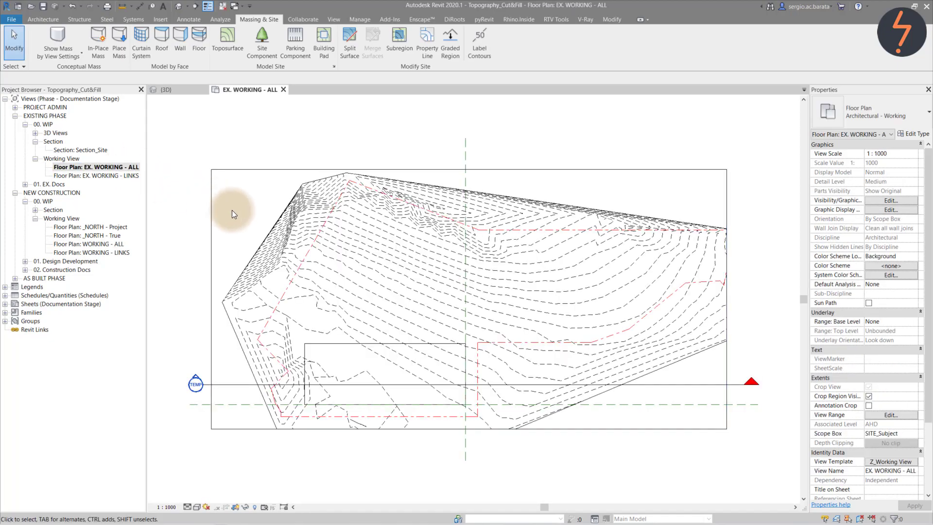
{"action": "left_click", "coordinate": [273, 229]}
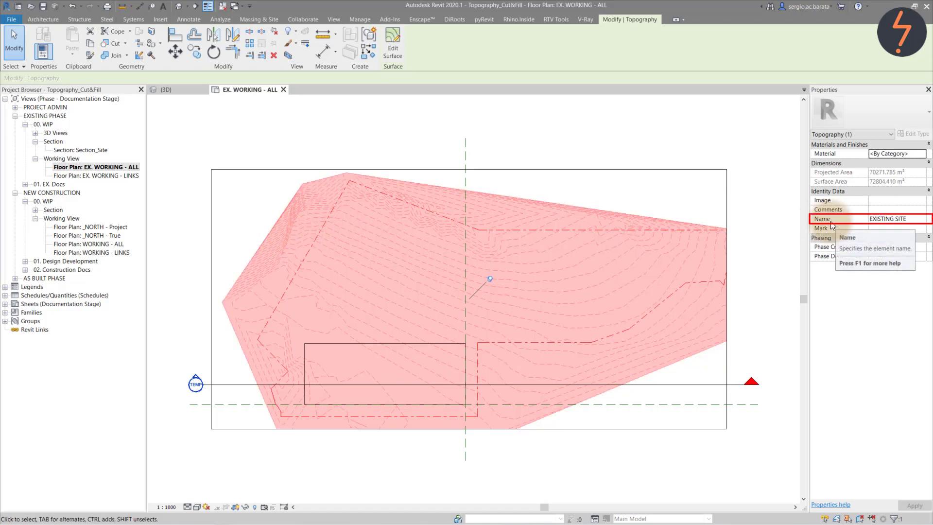
{"action": "left_click", "coordinate": [578, 294]}
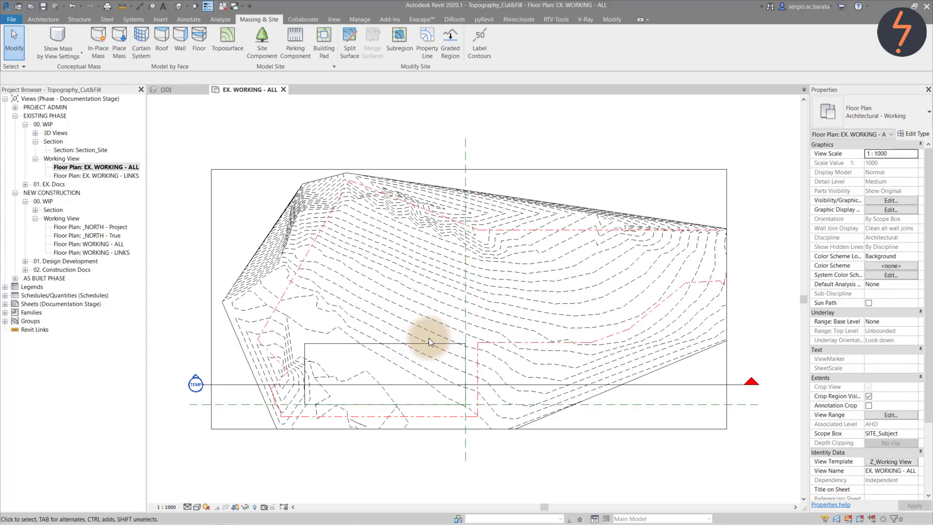
- In the {3D} view, change the Phase property to NEW CONSTRUCTION
{"action": "left_click", "coordinate": [180, 89]}
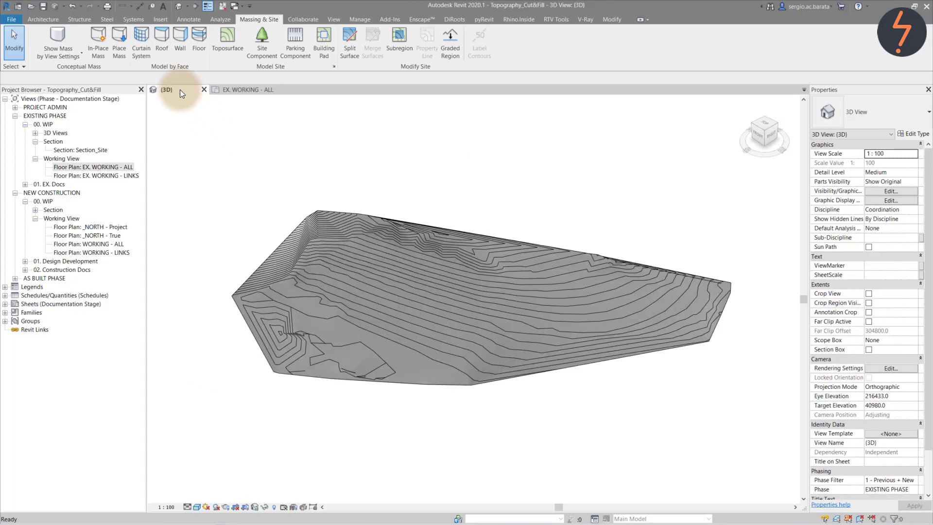
{"action": "left_click", "coordinate": [912, 489]}
{"action": "left_click", "coordinate": [914, 489]}
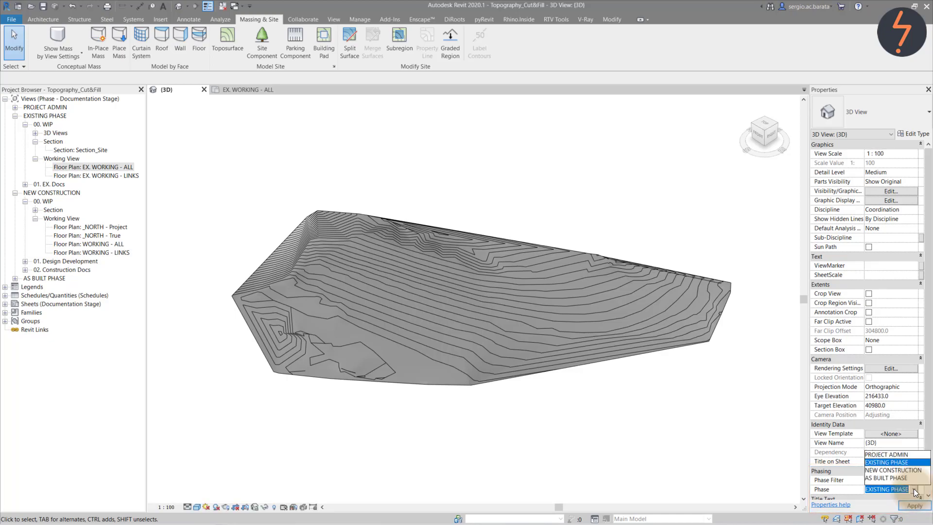
{"action": "left_click", "coordinate": [911, 469]}
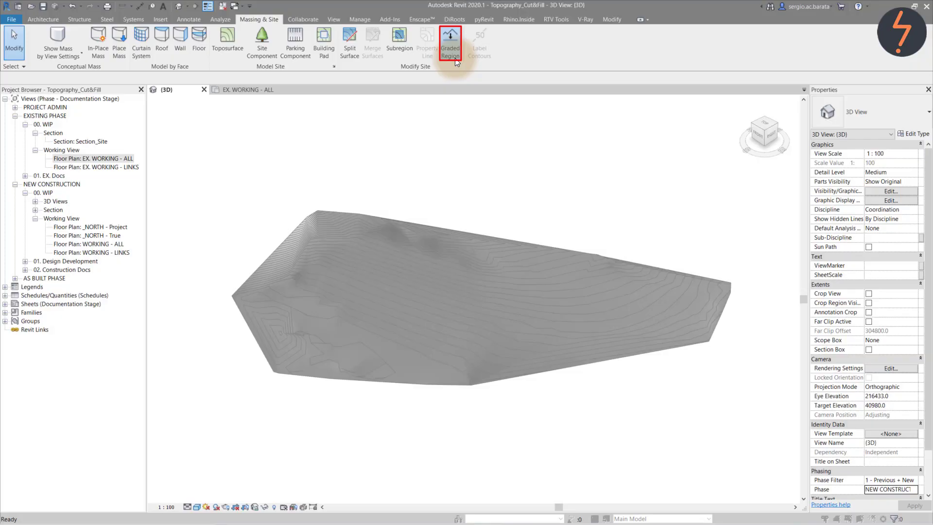
- Create a Graded Region as an exact copy of the existing toposurface, keeping all its points
{"action": "left_click", "coordinate": [456, 59]}
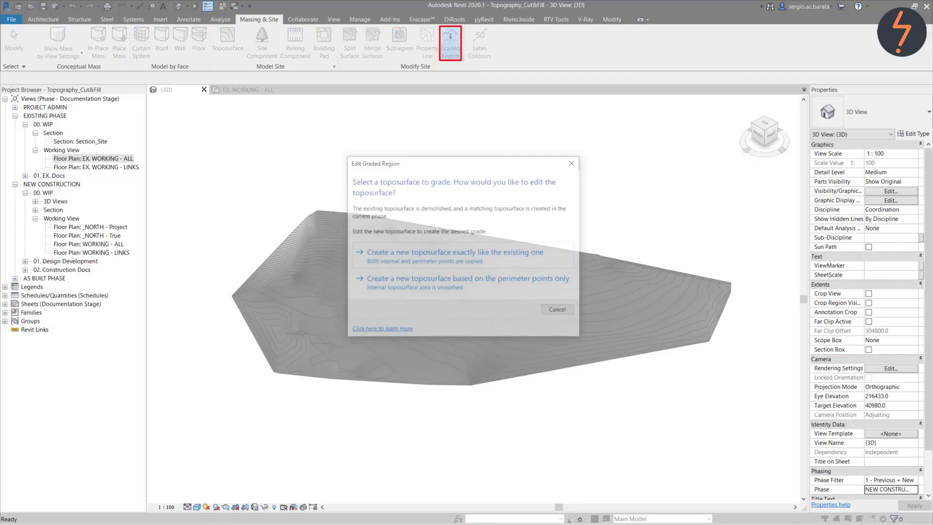
{"action": "left_click", "coordinate": [561, 254]}
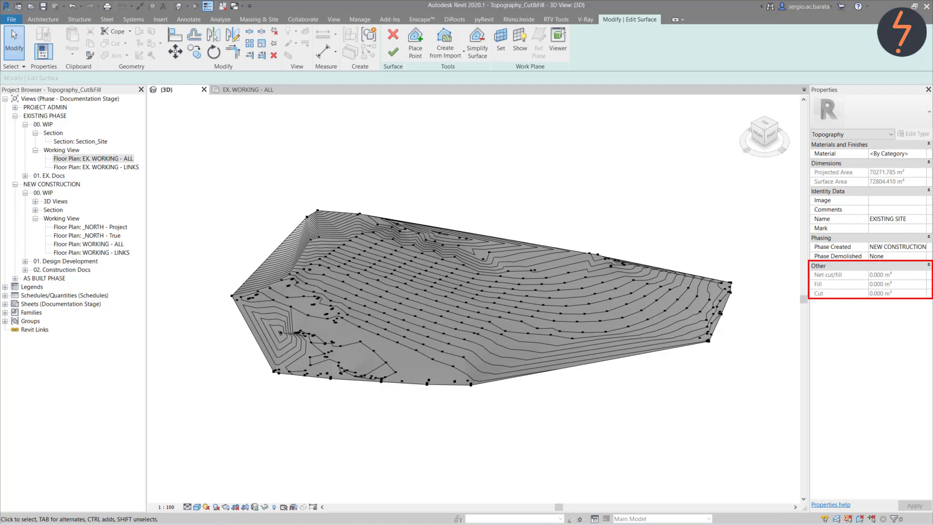
- Rename the graded surface NEW SITE and open the NEW CONSTRUCTION WORKING - ALL floor plan
{"action": "double_click", "coordinate": [867, 219]}
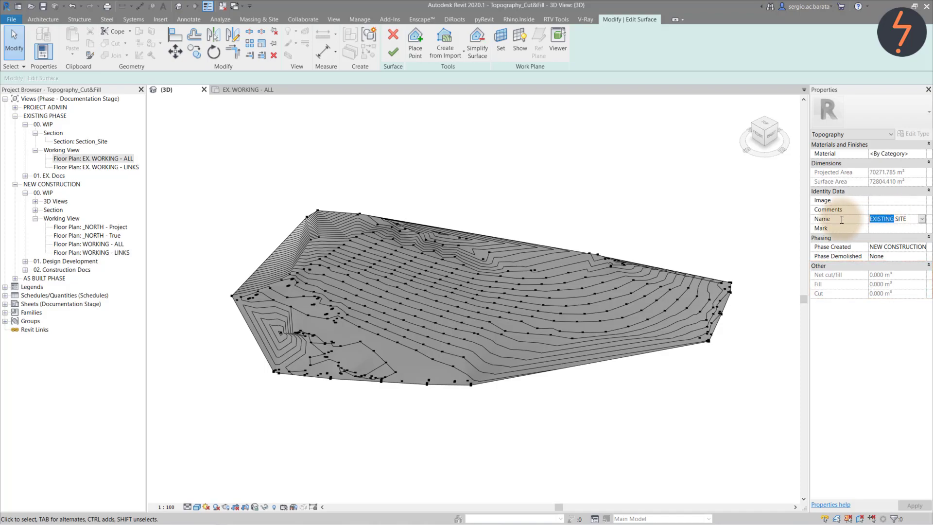
{"action": "type", "text": "NEW"}
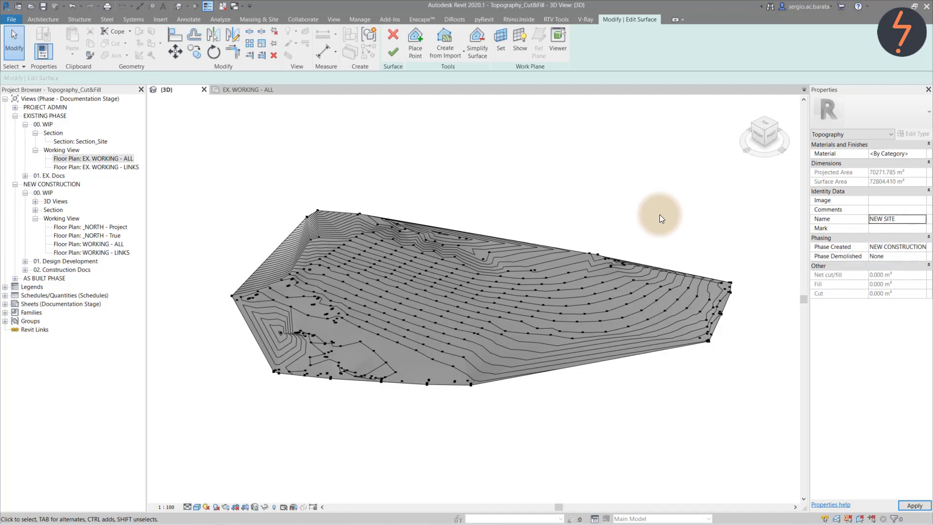
{"action": "left_click", "coordinate": [660, 219]}
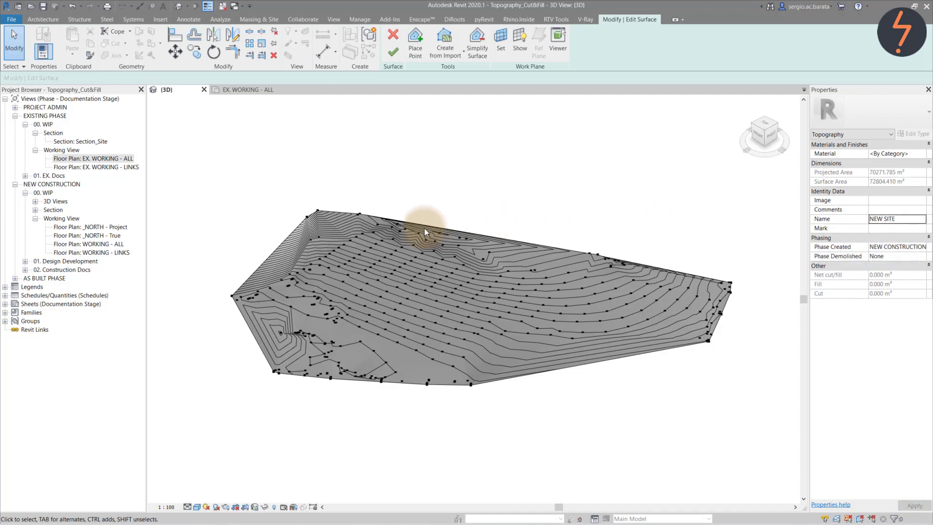
{"action": "double_click", "coordinate": [119, 245]}
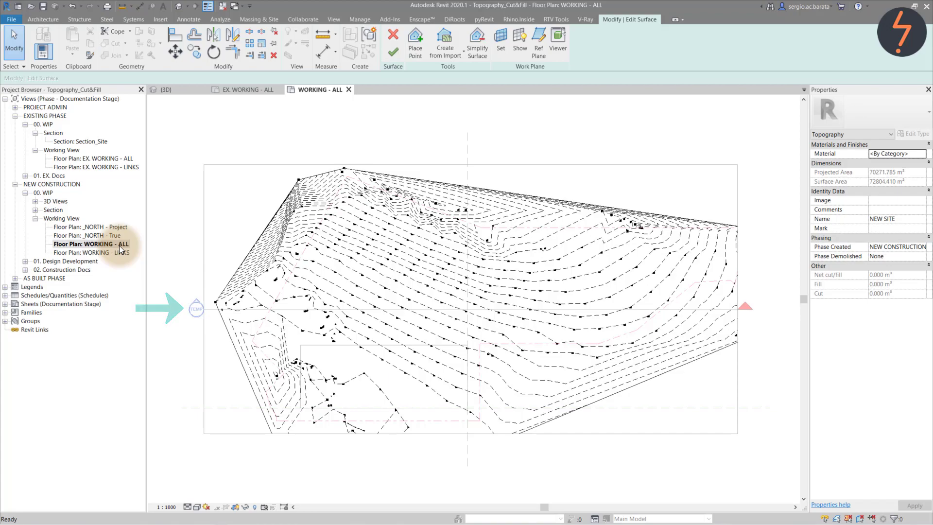
- Go to the site section view WIP - 1 from its section marker to check the FFL level
{"action": "left_click", "coordinate": [195, 304]}
{"action": "right_click", "coordinate": [194, 301]}
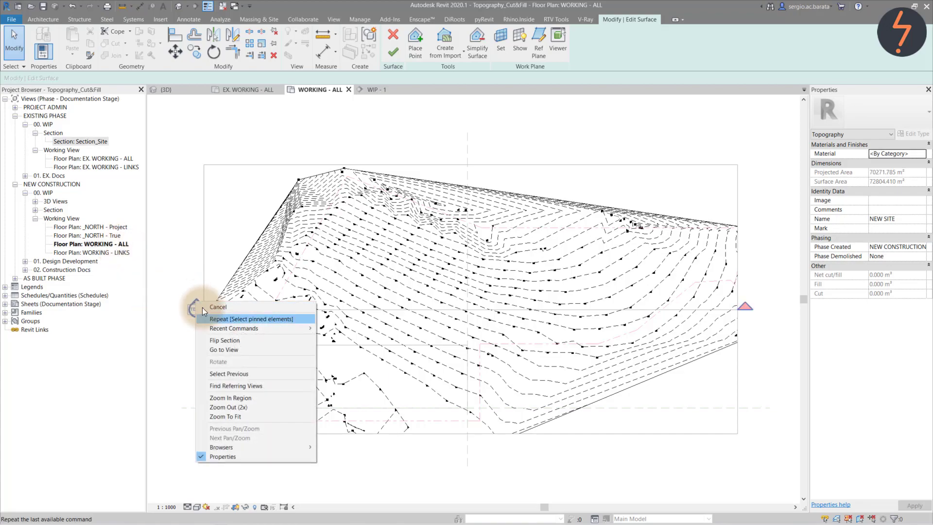
{"action": "left_click", "coordinate": [253, 352]}
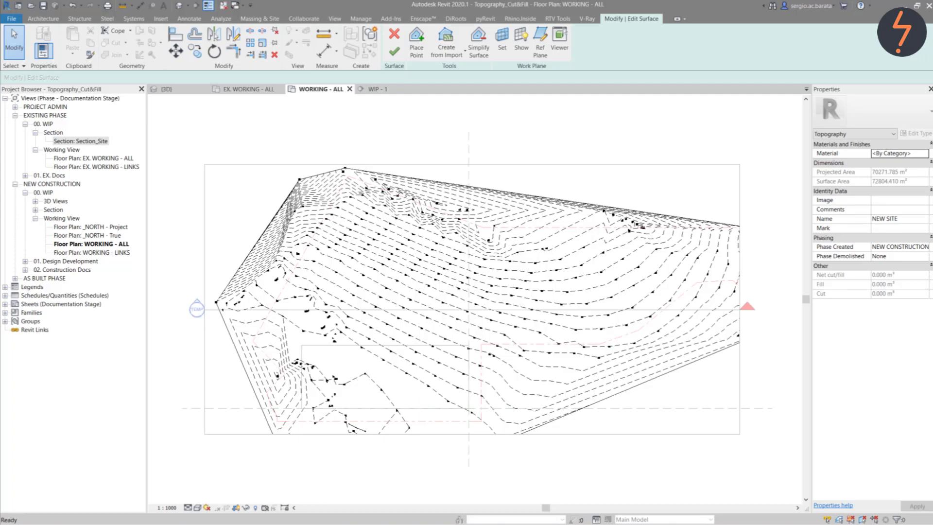
- Set the topo points inside the building footprint to elevation 28150
{"action": "left_click_drag", "start_coordinate": [283, 321], "coordinate": [476, 415]}
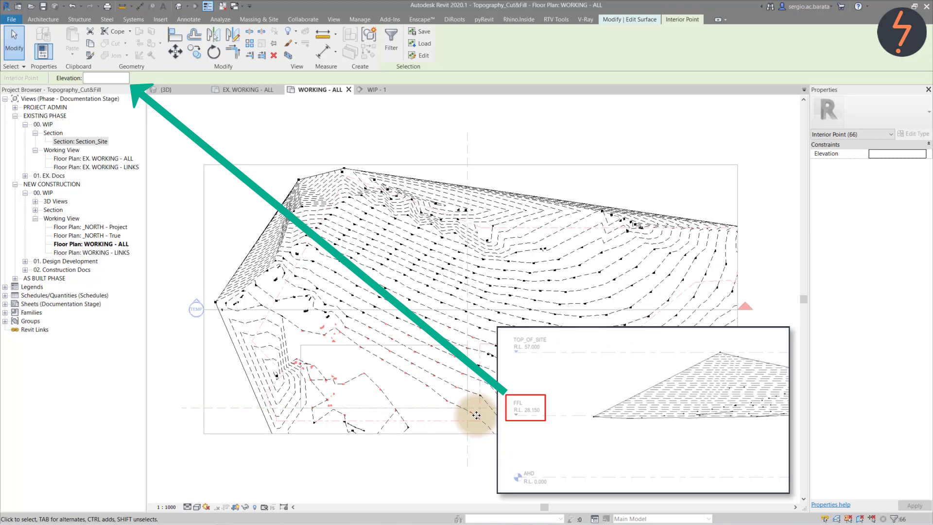
{"action": "left_click", "coordinate": [123, 78]}
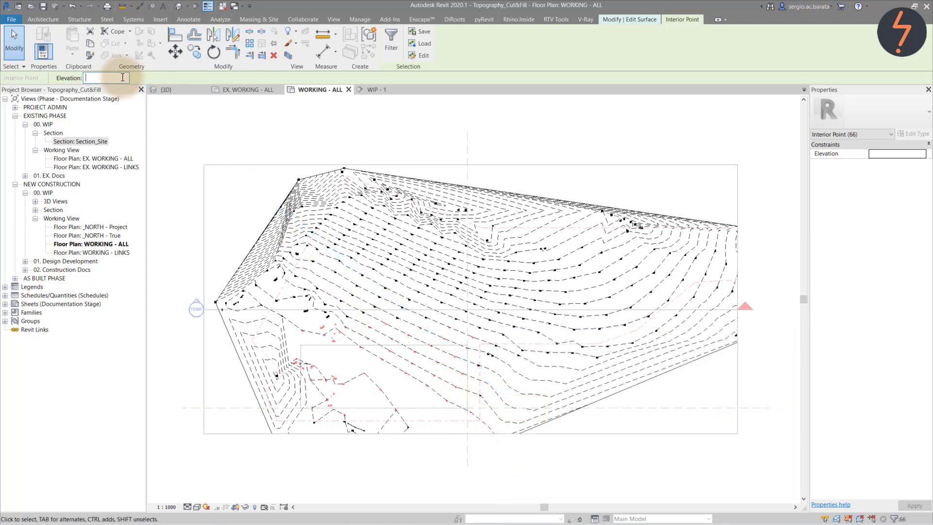
{"action": "type", "text": "28150"}
{"action": "key", "text": "Return"}
{"action": "left_click", "coordinate": [177, 115]}
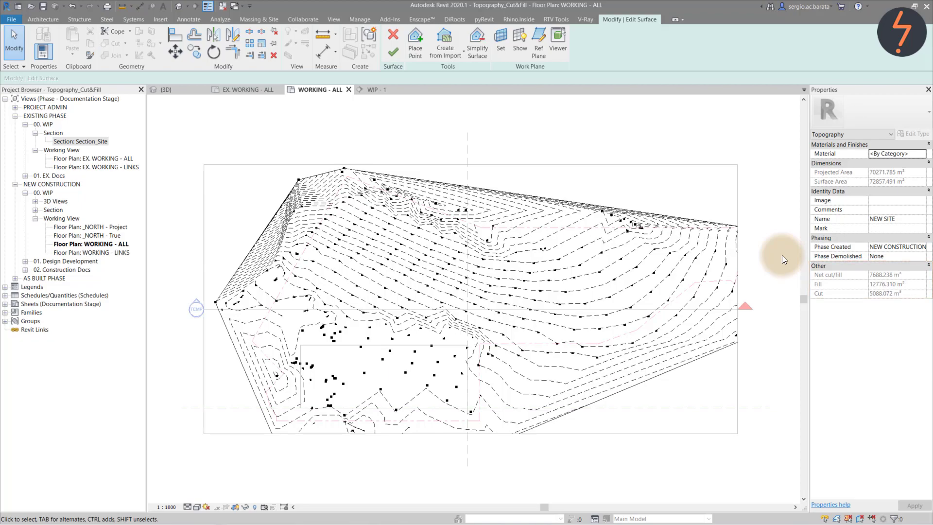
{"action": "left_click", "coordinate": [185, 90]}
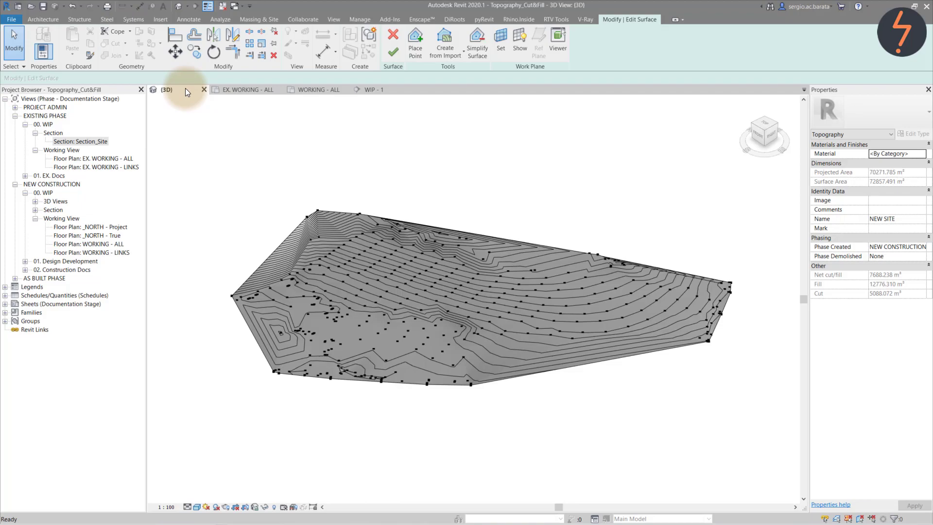
{"action": "left_click", "coordinate": [391, 51]}
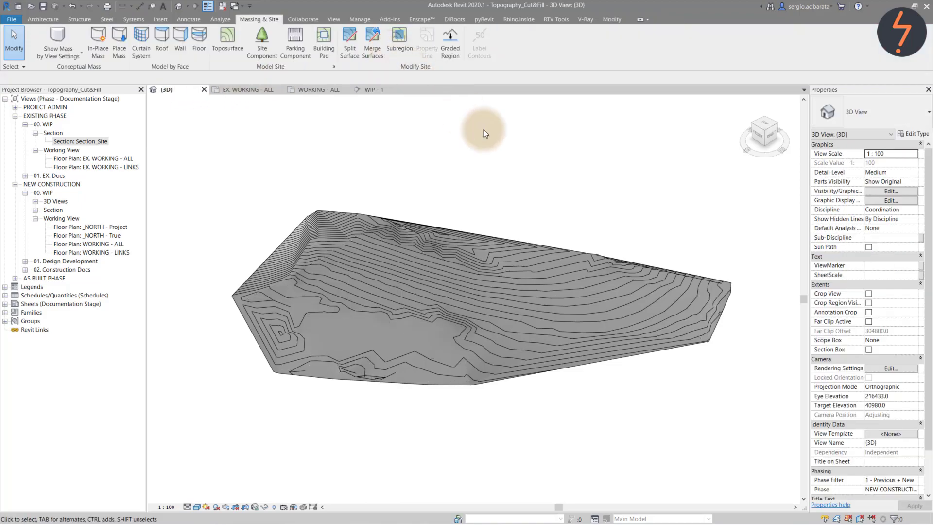
{"action": "left_click", "coordinate": [914, 481]}
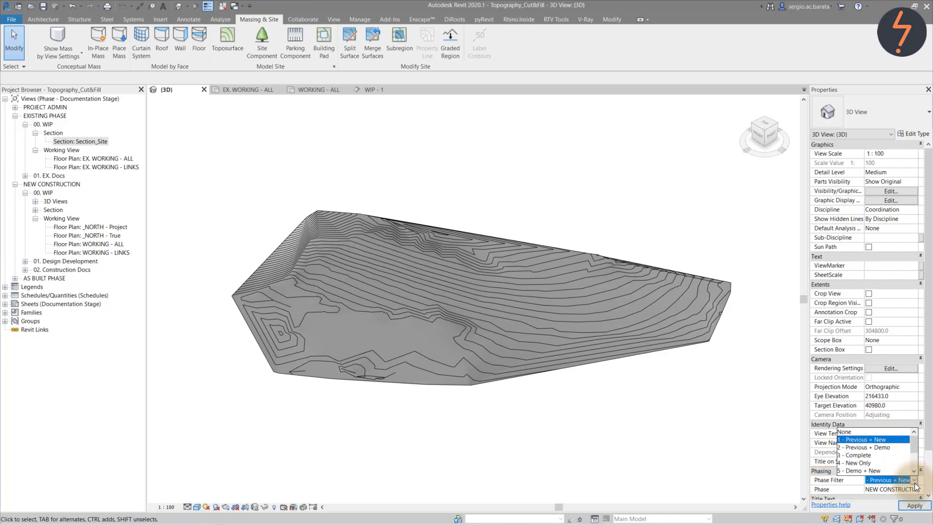
{"action": "scroll", "coordinate": [916, 458], "scroll_direction": "down", "scroll_amount": 1}
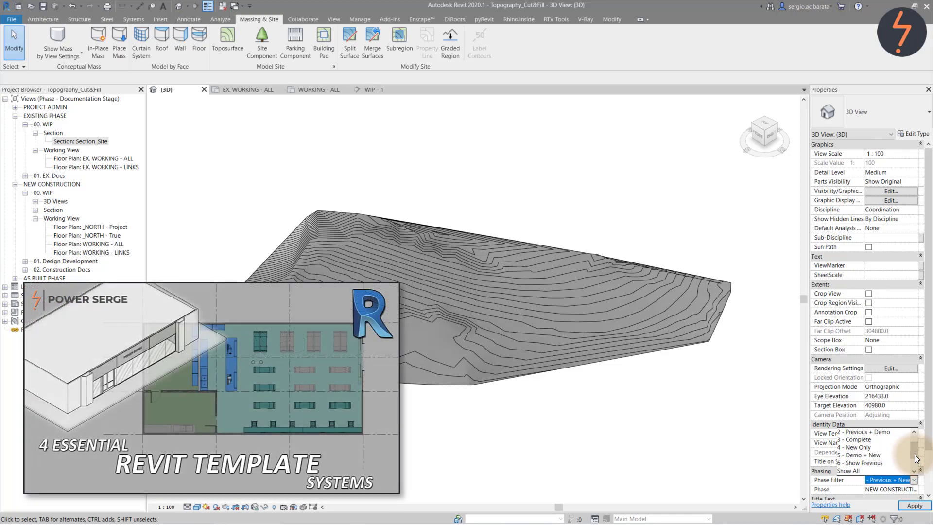
{"action": "left_click", "coordinate": [888, 470]}
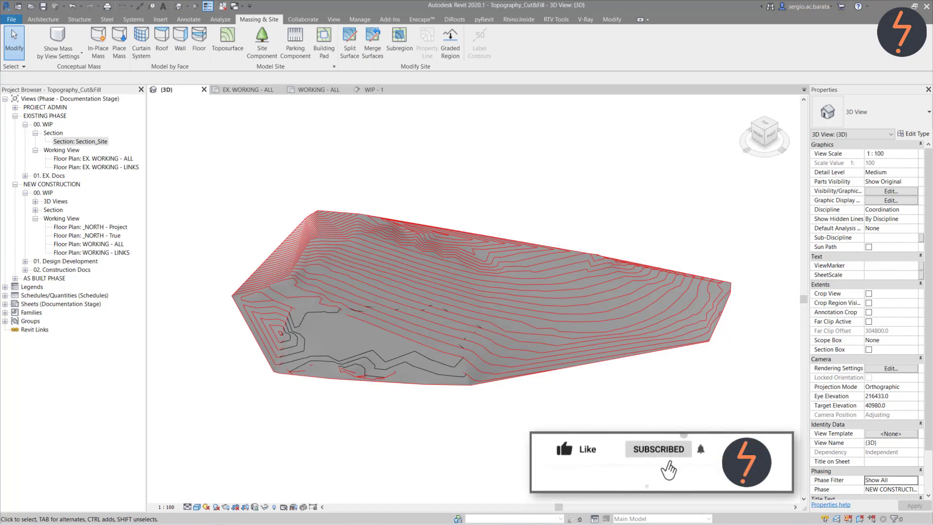
{"action": "left_click", "coordinate": [714, 473]}
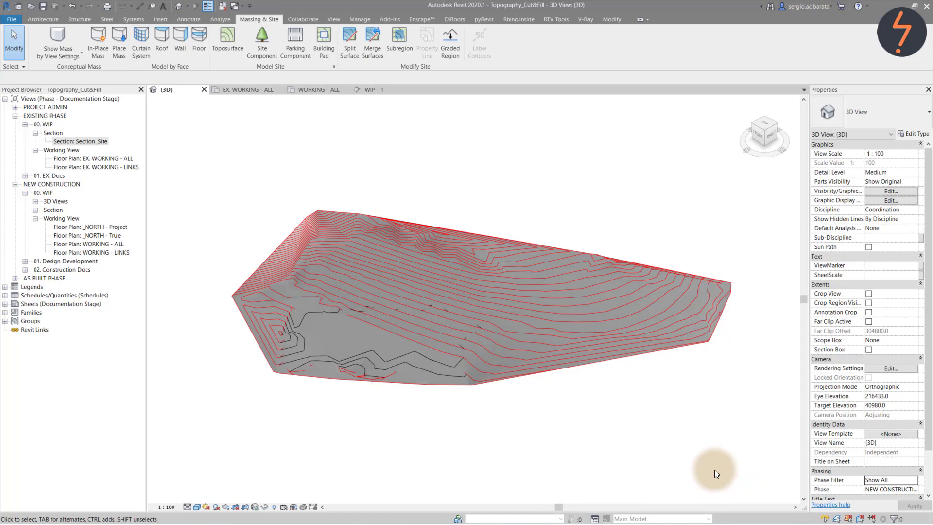
{"action": "left_click", "coordinate": [497, 374]}
{"action": "key", "text": "Tab"}
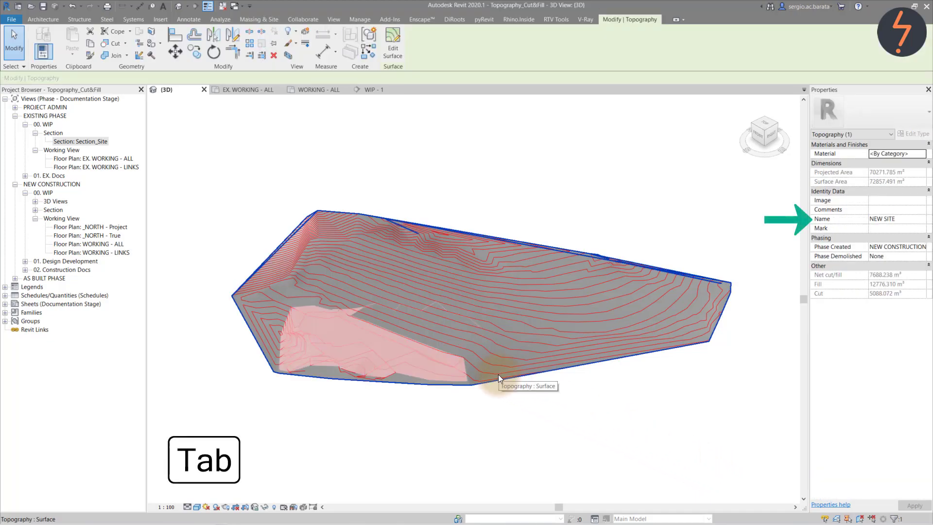
{"action": "left_click", "coordinate": [497, 374]}
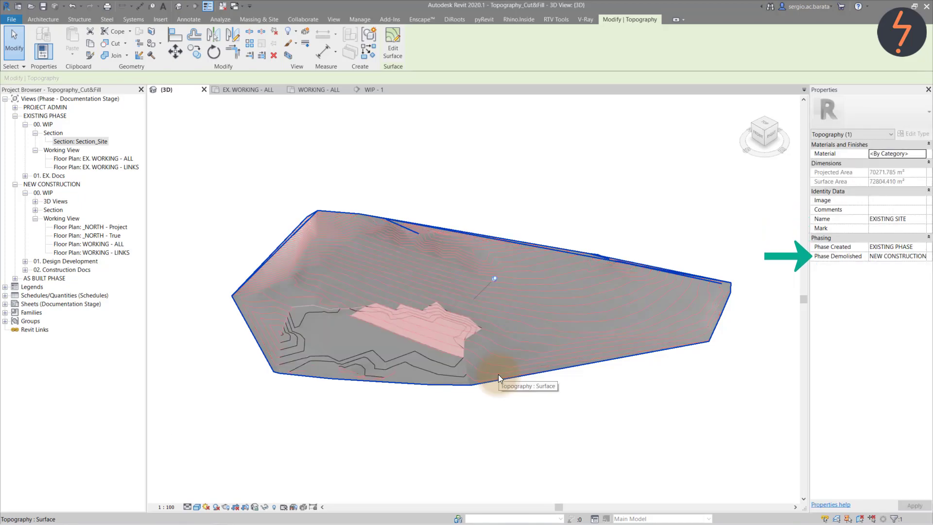
{"action": "left_click", "coordinate": [498, 377]}
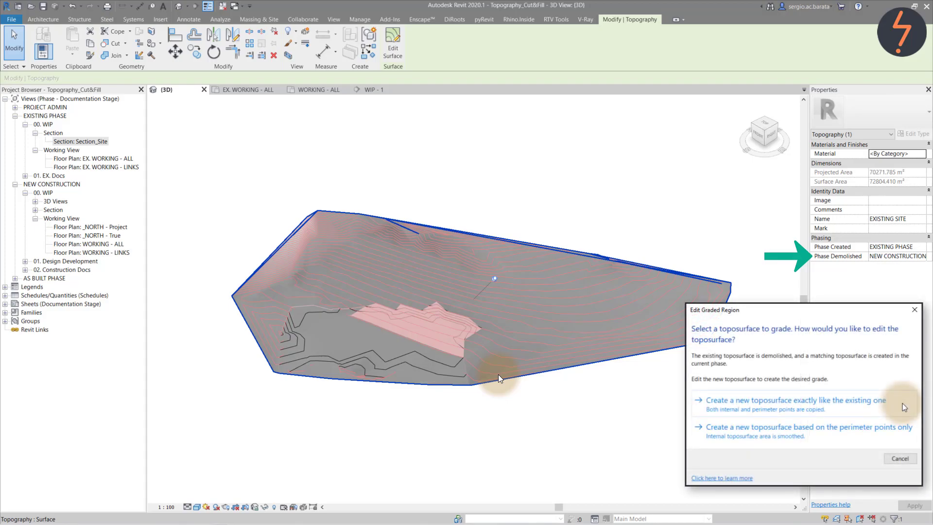
{"action": "left_click", "coordinate": [904, 407]}
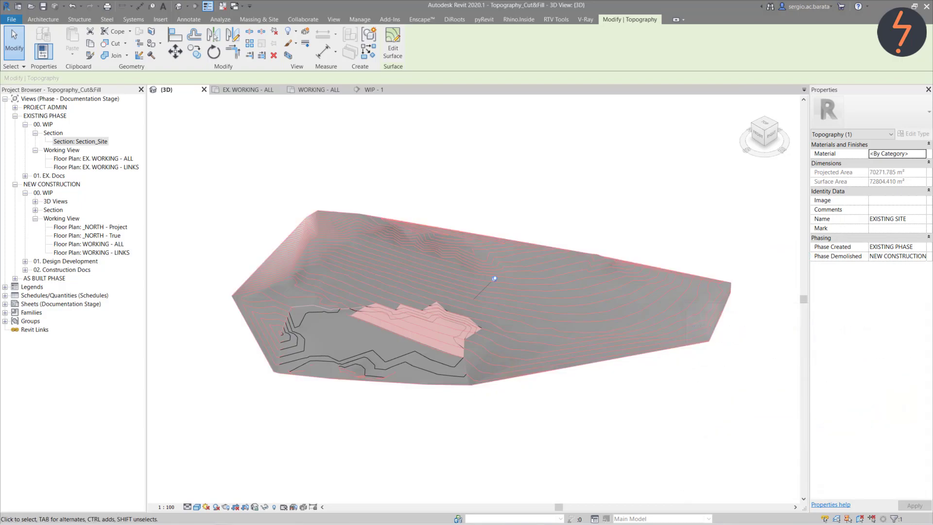
{"action": "left_click", "coordinate": [224, 302]}
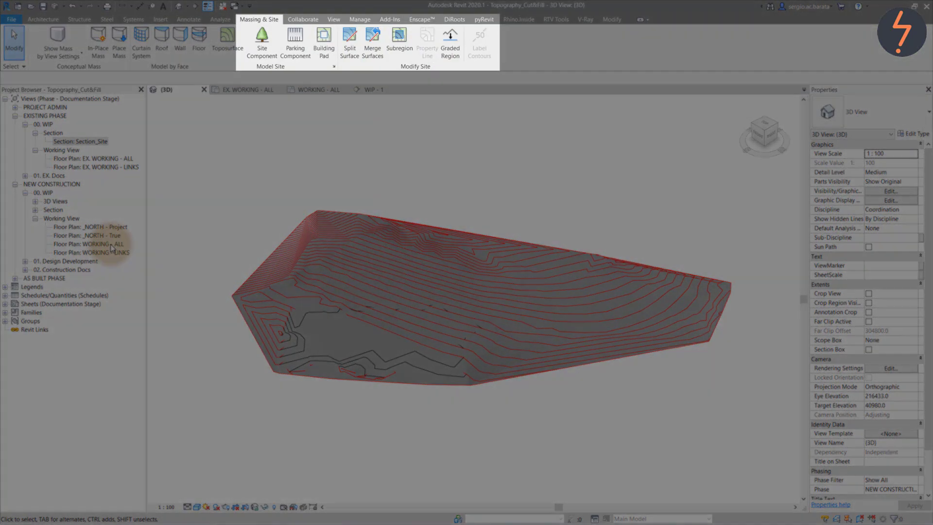
- Draw rectangular building pad Pad 1 at level FFL in the site's lower-left area
{"action": "double_click", "coordinate": [110, 244]}
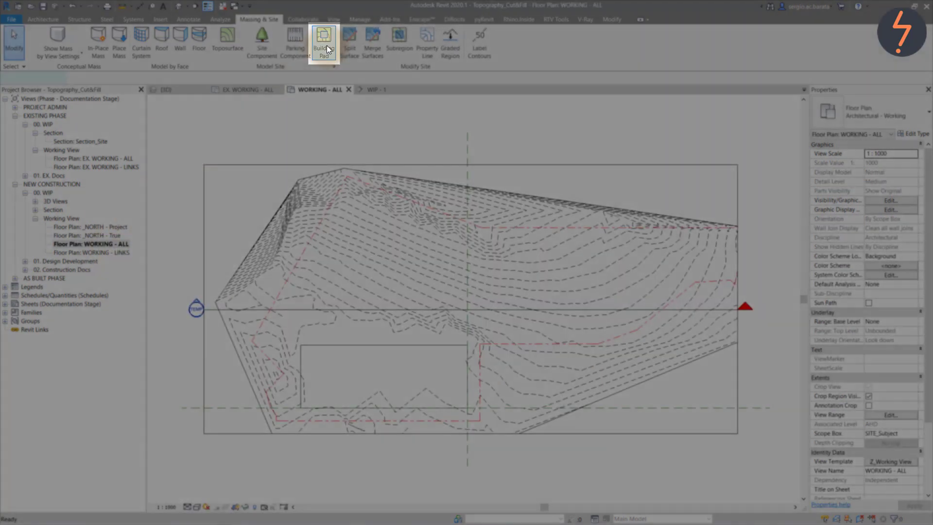
{"action": "left_click", "coordinate": [326, 45]}
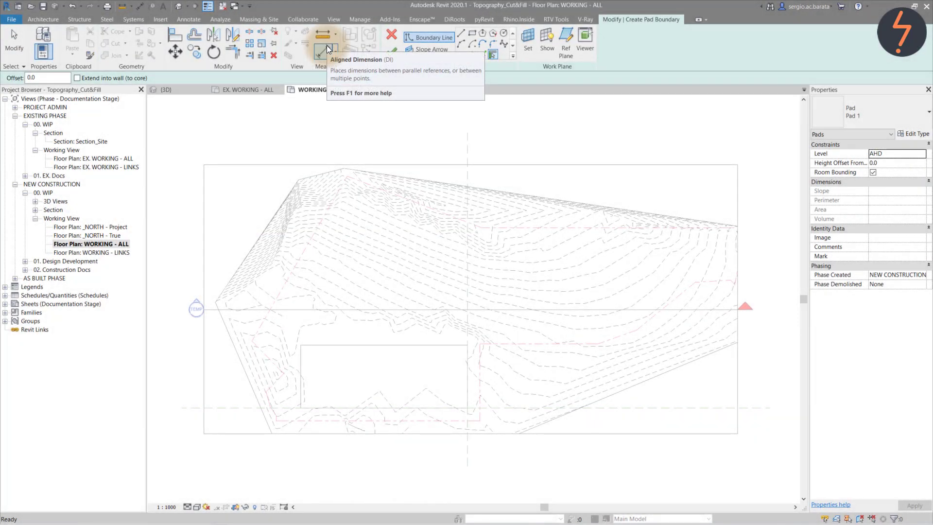
{"action": "left_click", "coordinate": [471, 33]}
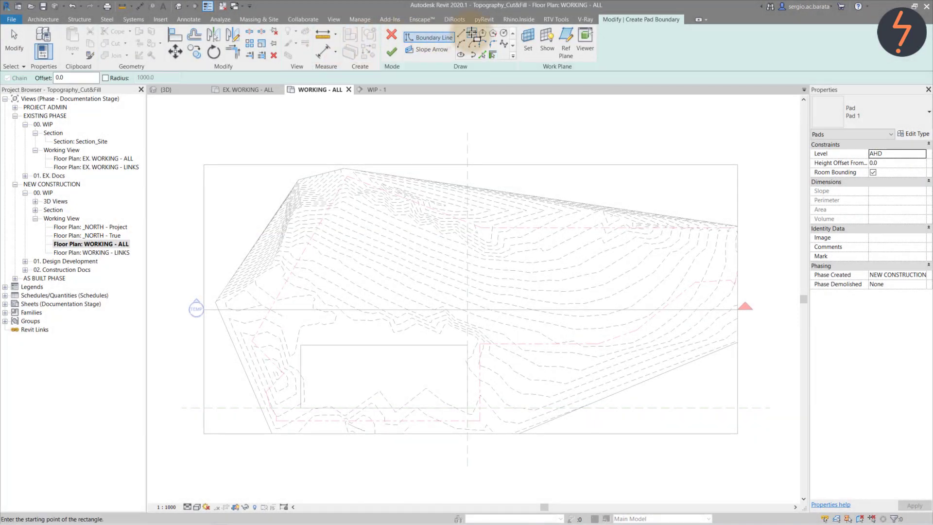
{"action": "left_click", "coordinate": [925, 155]}
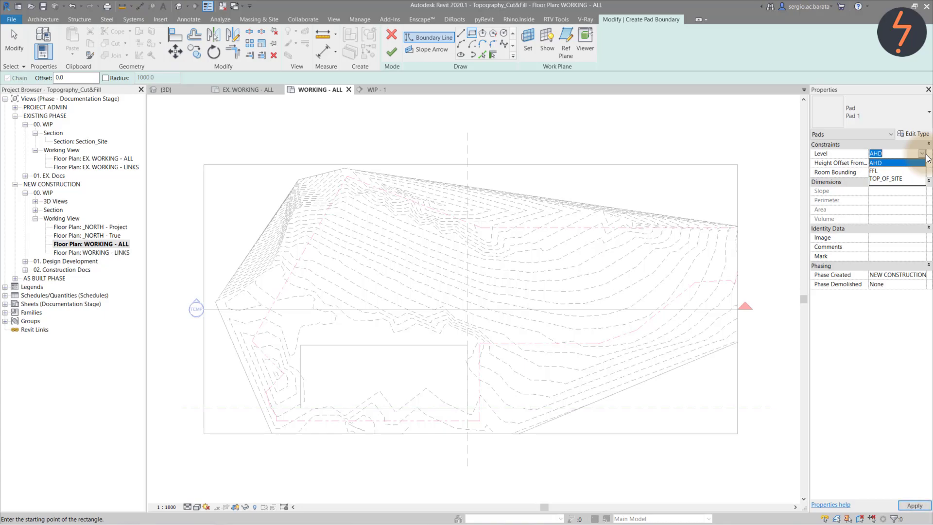
{"action": "left_click", "coordinate": [912, 171]}
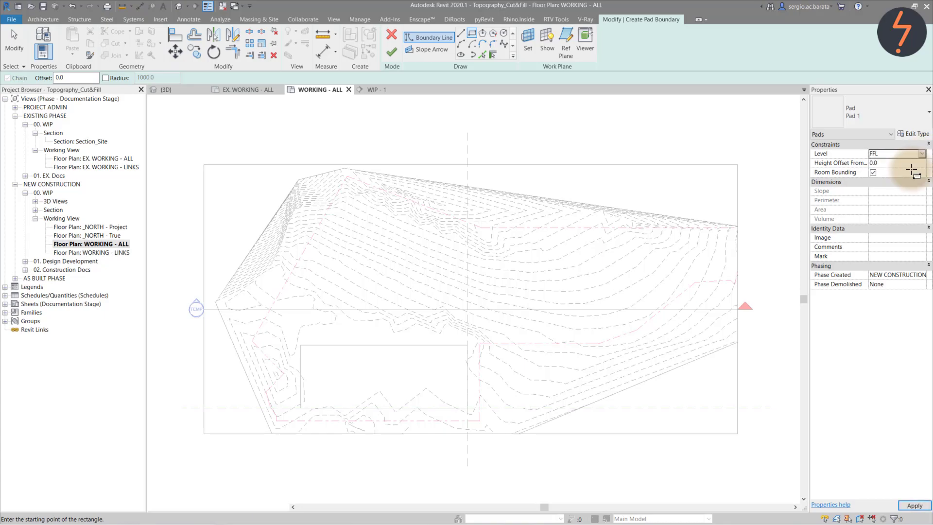
{"action": "left_click", "coordinate": [468, 344]}
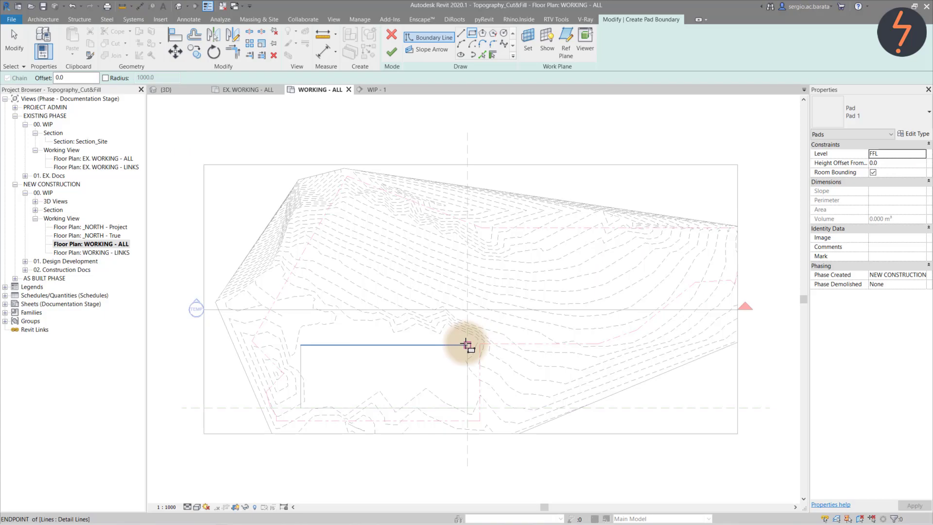
{"action": "left_click", "coordinate": [300, 407]}
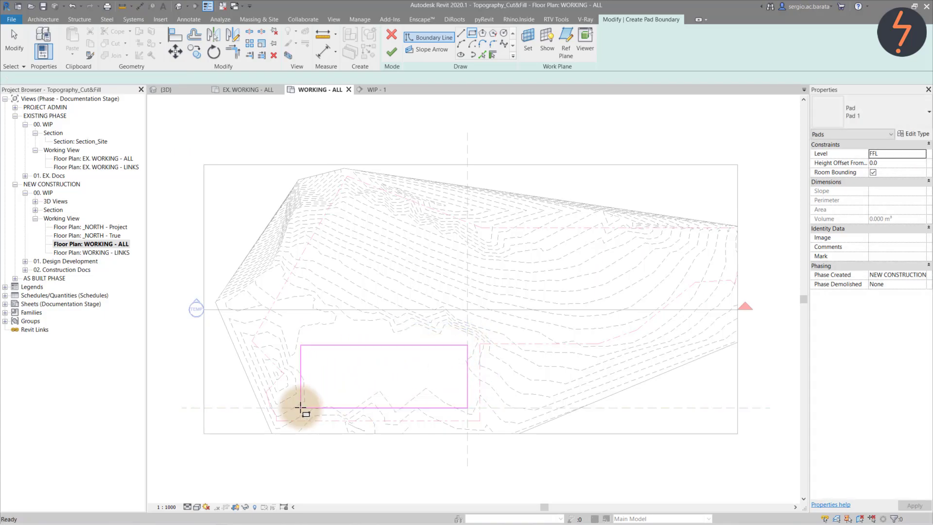
{"action": "left_click", "coordinate": [398, 51]}
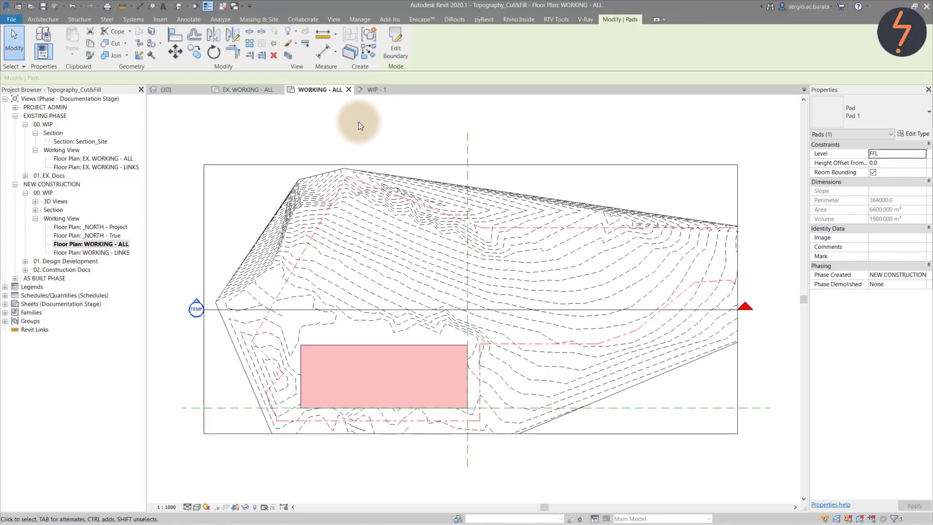
- Set the 3D view's Phase Filter to 1 - Previous + New
{"action": "left_click", "coordinate": [179, 92]}
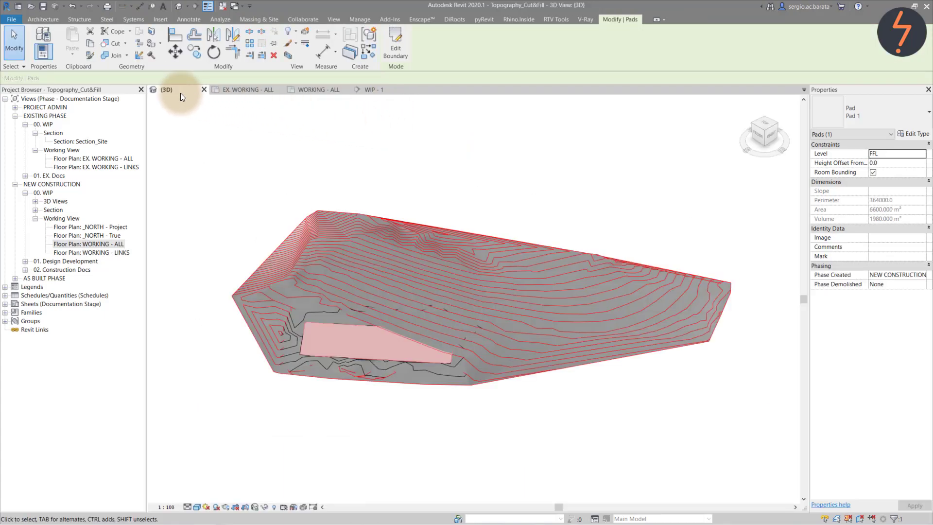
{"action": "left_click", "coordinate": [261, 136]}
{"action": "left_click", "coordinate": [913, 480]}
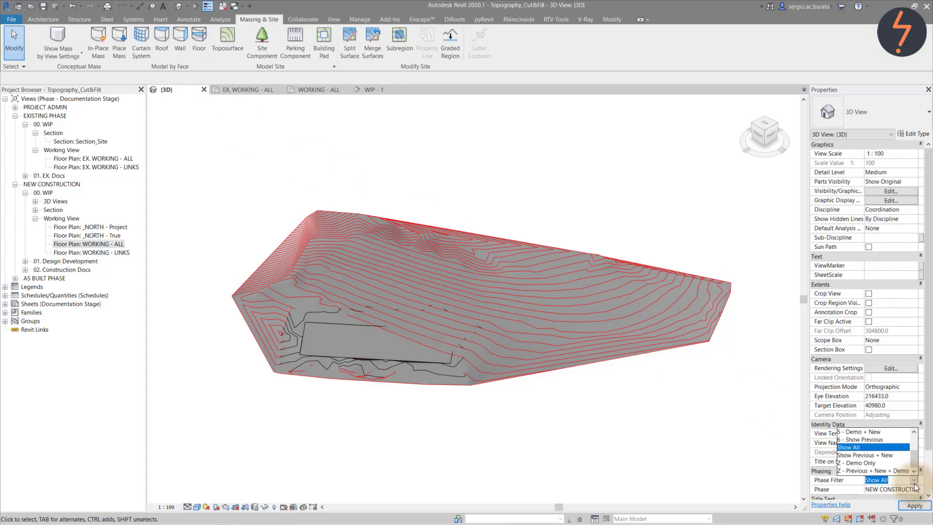
{"action": "left_click_drag", "start_coordinate": [917, 464], "coordinate": [918, 450]}
{"action": "left_click", "coordinate": [898, 440]}
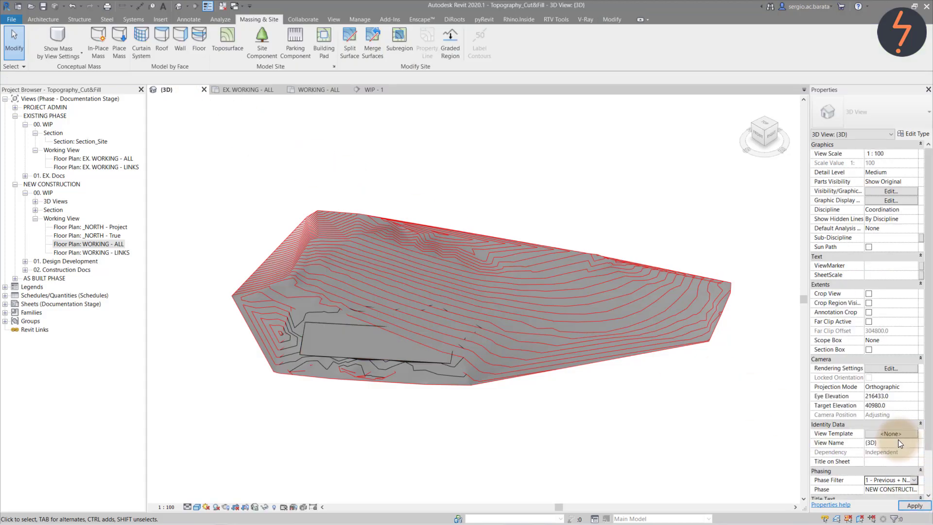
- Zoom into the region around the new building pad and select the NEW SITE surface
{"action": "right_click", "coordinate": [209, 377]}
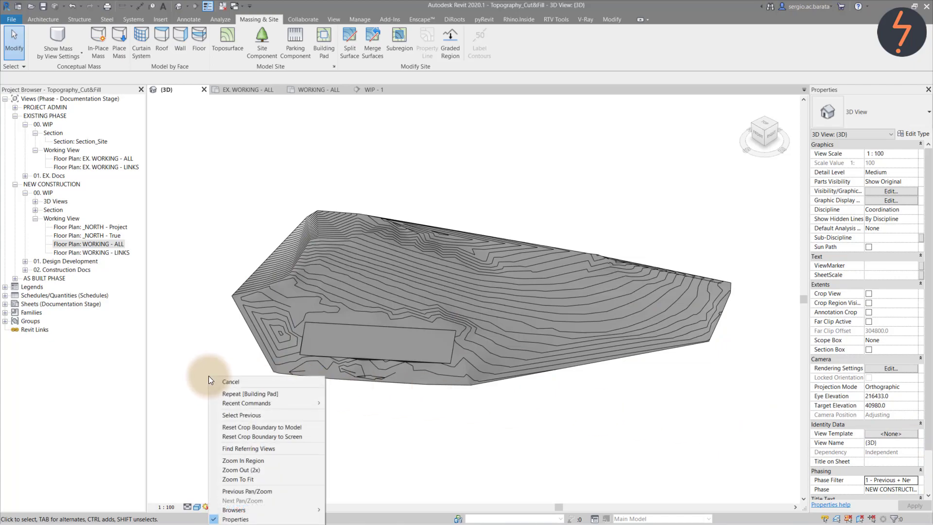
{"action": "left_click", "coordinate": [251, 459]}
{"action": "left_click_drag", "start_coordinate": [281, 306], "coordinate": [462, 394]}
{"action": "left_click", "coordinate": [558, 362]}
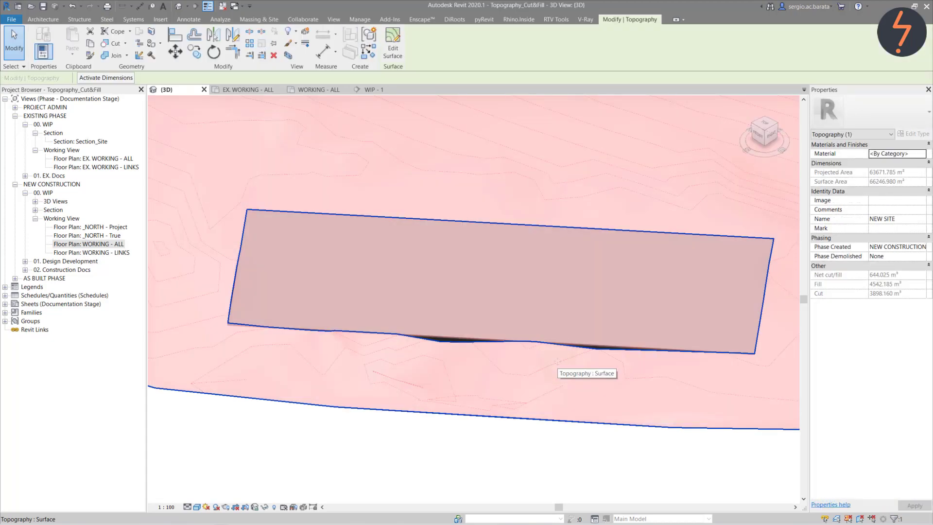
- Add two topo points along the pad's lower edge, then finish the surface edit
{"action": "left_click", "coordinate": [393, 46]}
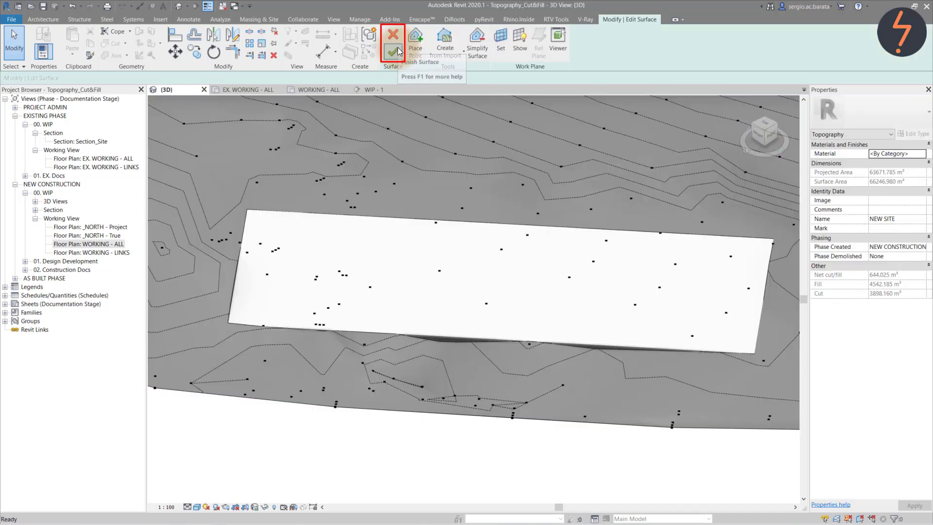
{"action": "left_click", "coordinate": [415, 43]}
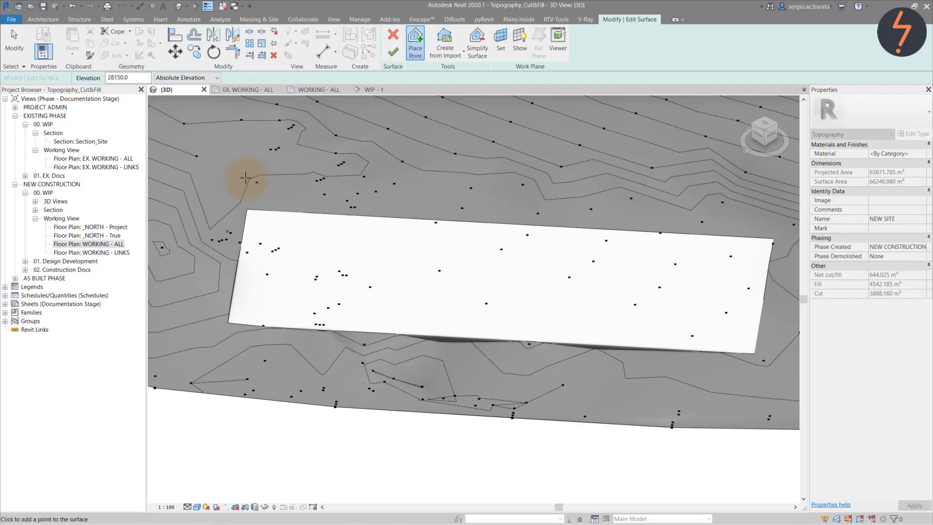
{"action": "left_click", "coordinate": [452, 336]}
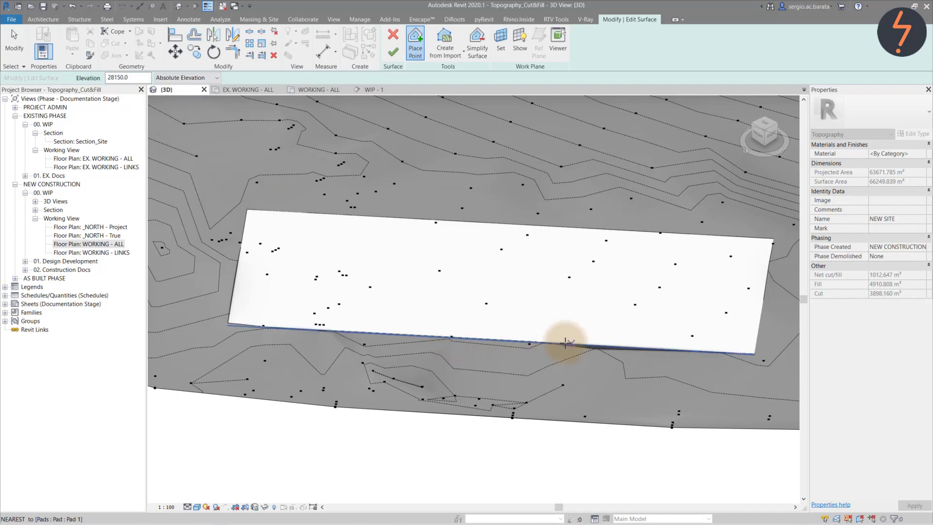
{"action": "left_click", "coordinate": [618, 345]}
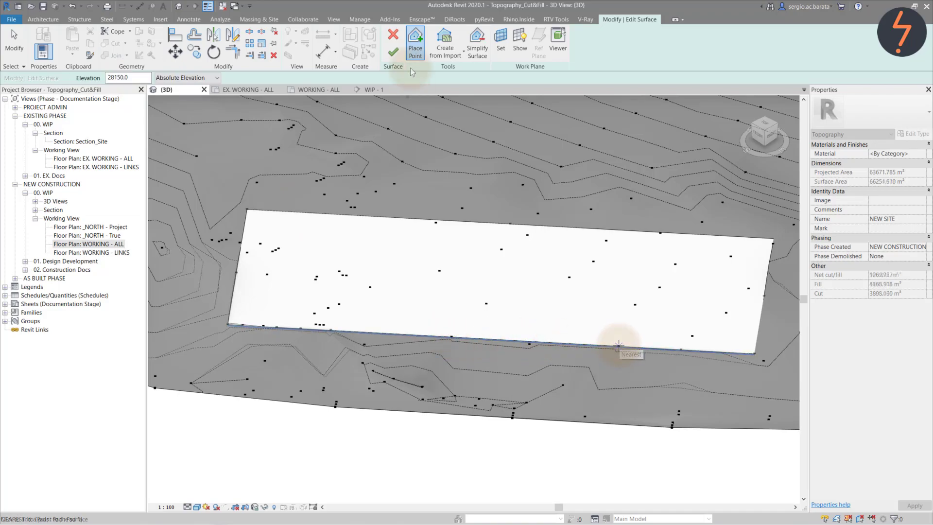
{"action": "left_click", "coordinate": [398, 52]}
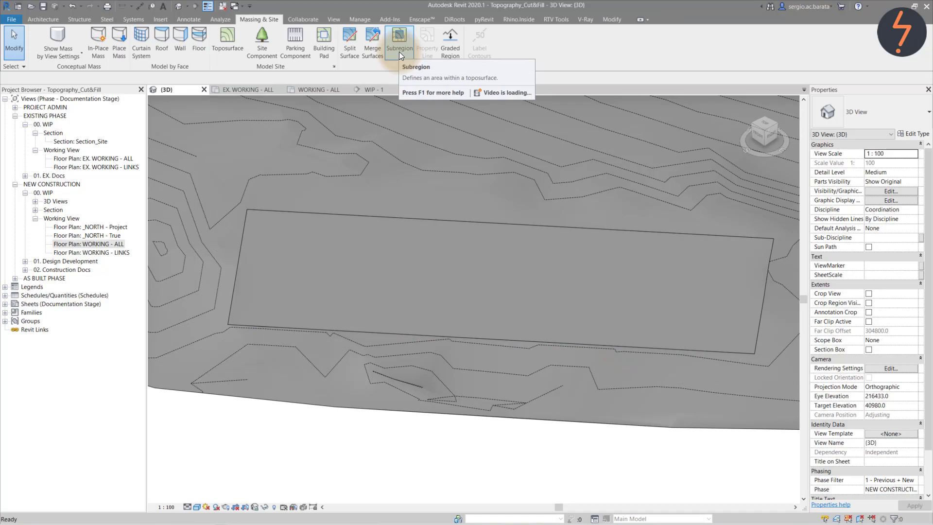
- Create a new Topography Schedule for phase NEW CONSTRUCTION
{"action": "right_click", "coordinate": [106, 295]}
{"action": "left_click", "coordinate": [207, 299]}
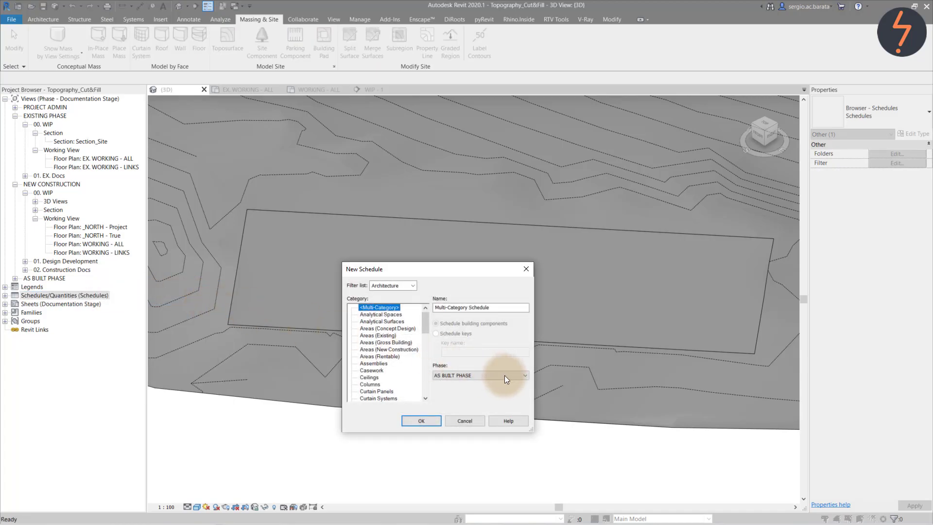
{"action": "left_click", "coordinate": [505, 375]}
{"action": "left_click", "coordinate": [495, 395]}
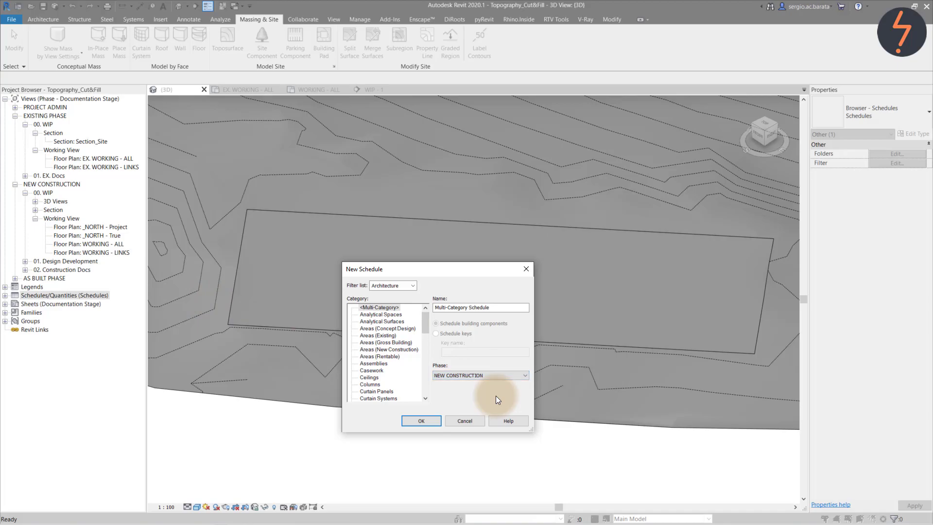
{"action": "left_click", "coordinate": [378, 391]}
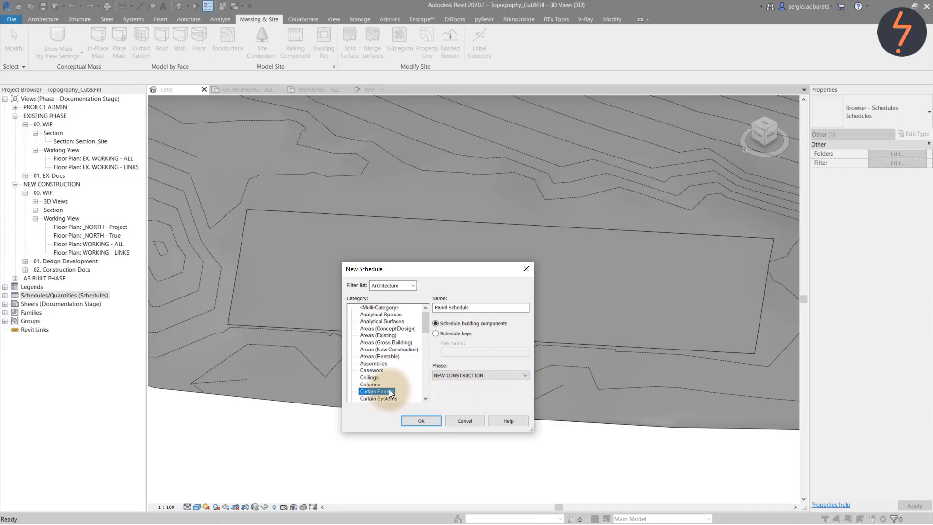
{"action": "scroll", "coordinate": [390, 392], "scroll_direction": "down", "scroll_amount": 15}
{"action": "left_click", "coordinate": [377, 391]}
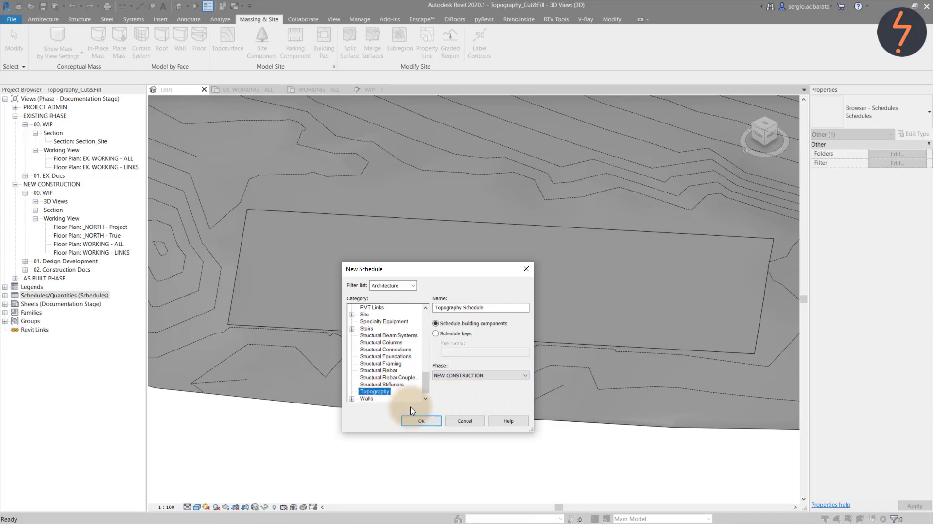
{"action": "left_click", "coordinate": [421, 420]}
- Add the Cut, Fill, Name and Net cut/fill fields, moving Name to the top
{"action": "left_click", "coordinate": [701, 376]}
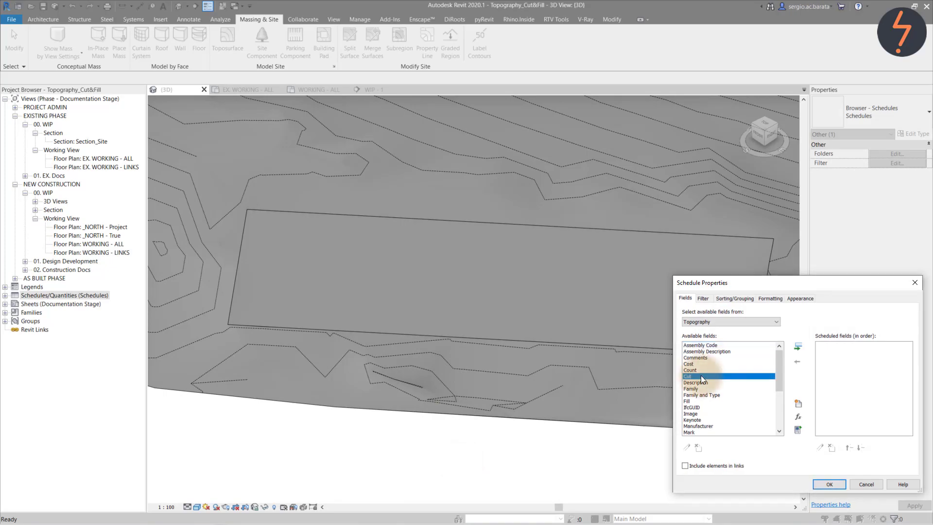
{"action": "left_click", "coordinate": [797, 347]}
{"action": "left_click", "coordinate": [694, 395]}
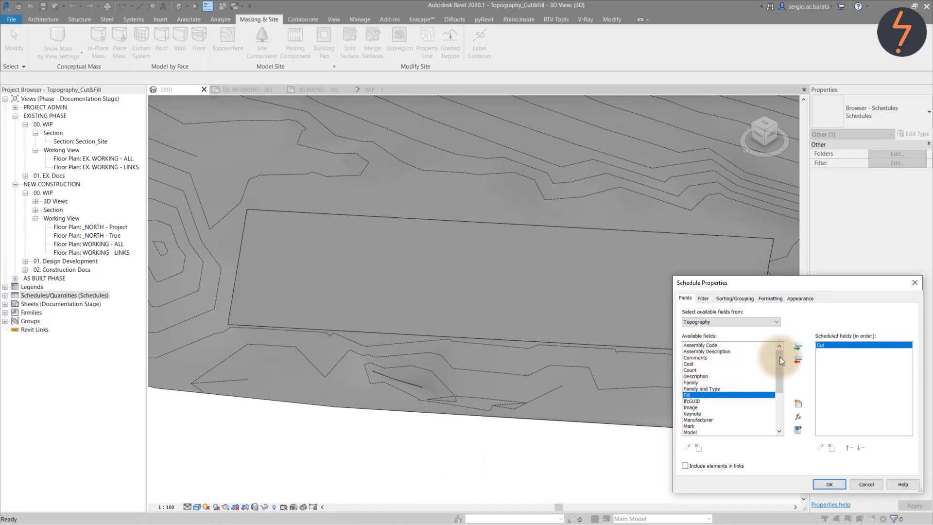
{"action": "left_click", "coordinate": [799, 347]}
{"action": "left_click", "coordinate": [709, 430]}
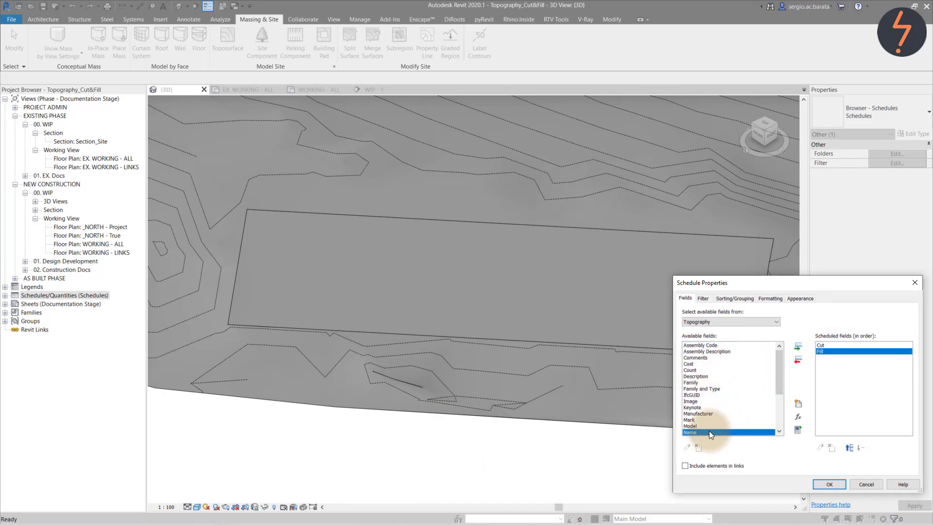
{"action": "left_click", "coordinate": [795, 347]}
{"action": "left_click", "coordinate": [797, 345]}
{"action": "left_click", "coordinate": [828, 357]}
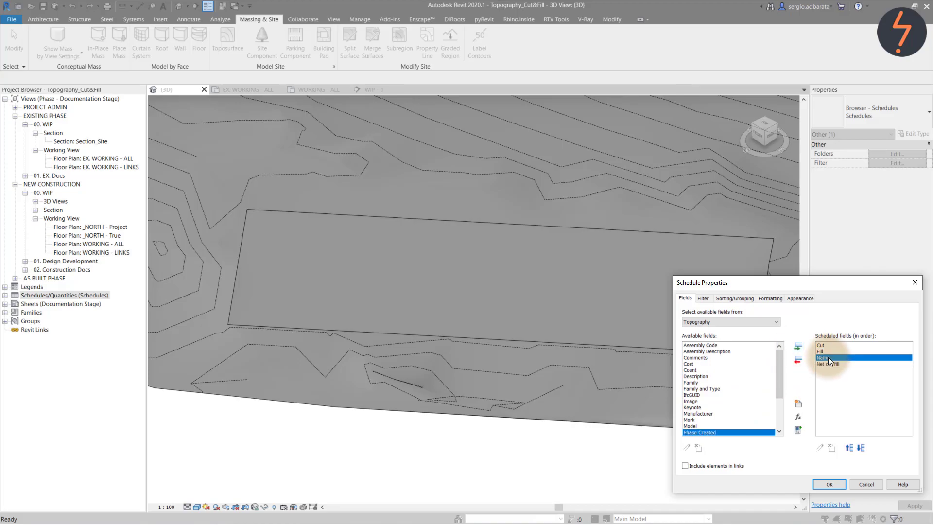
{"action": "left_click", "coordinate": [849, 448]}
{"action": "left_click", "coordinate": [849, 447]}
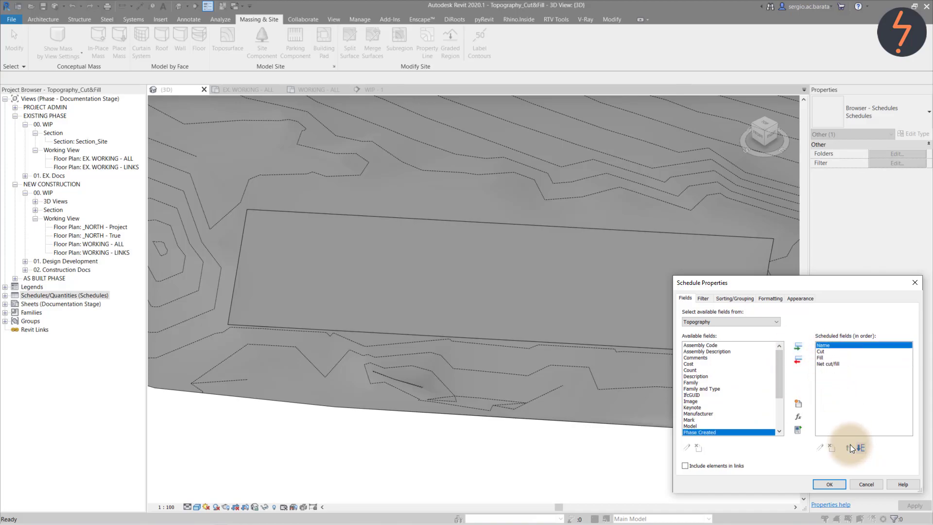
- Filter the schedule to Name equals NEW SITE and turn on grand totals
{"action": "left_click", "coordinate": [705, 297]}
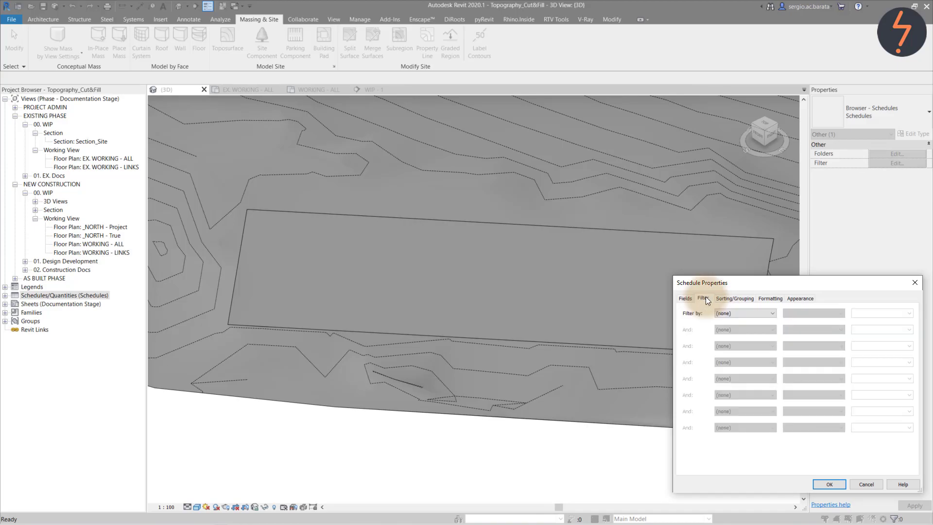
{"action": "left_click", "coordinate": [748, 311]}
{"action": "left_click", "coordinate": [750, 326]}
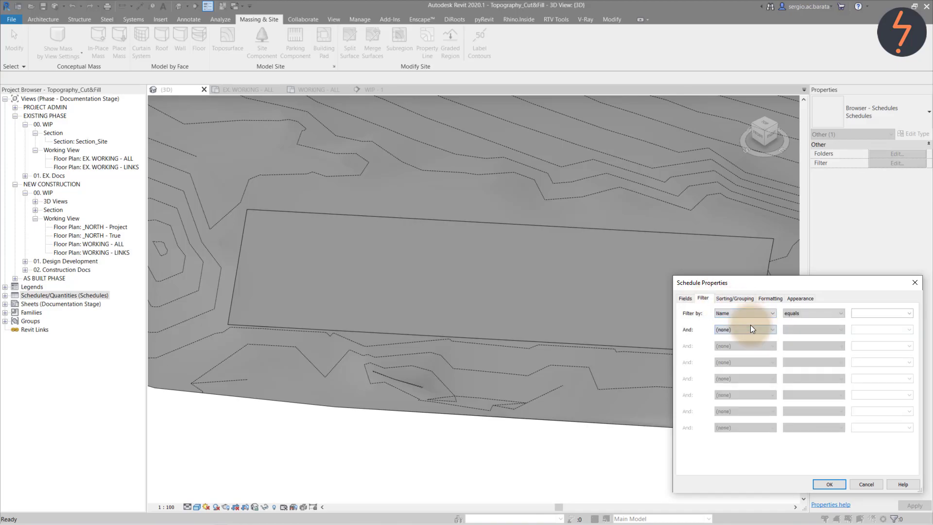
{"action": "left_click", "coordinate": [907, 313]}
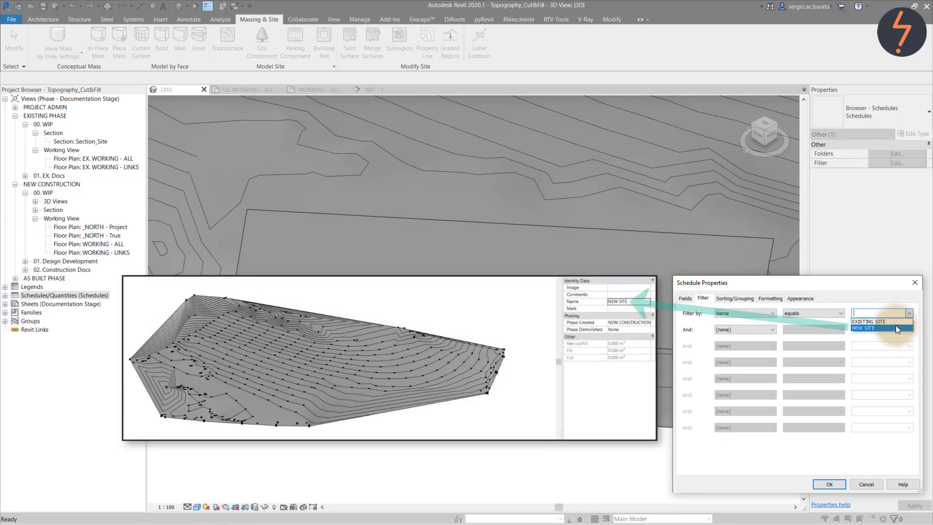
{"action": "left_click", "coordinate": [895, 325]}
{"action": "left_click", "coordinate": [747, 303]}
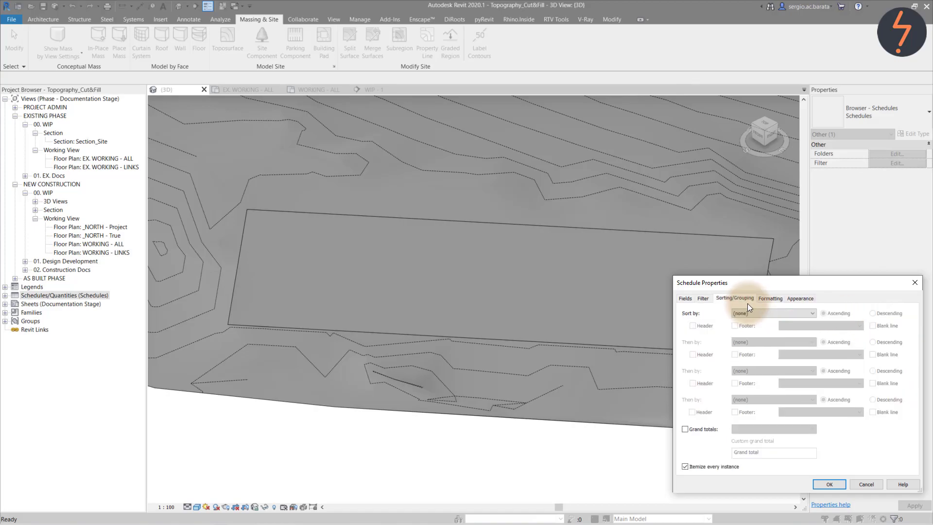
{"action": "left_click", "coordinate": [704, 427]}
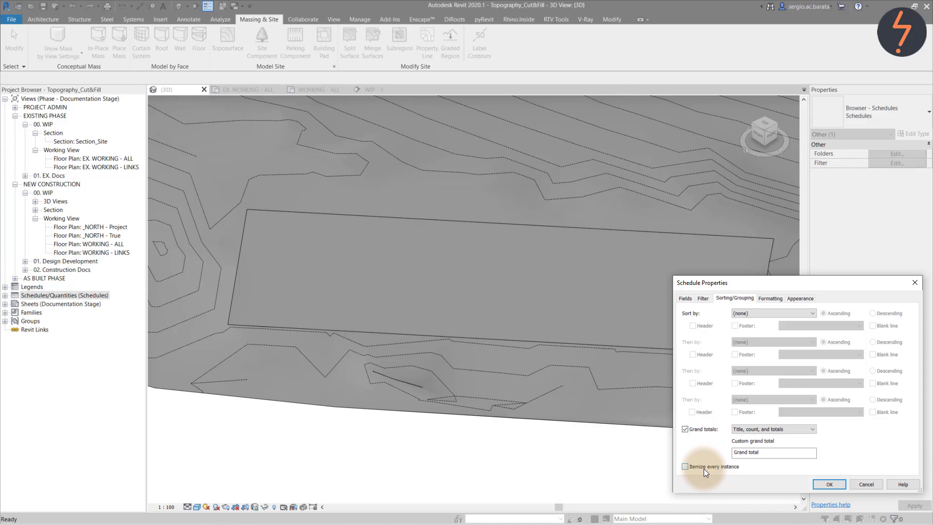
- Set the Cut, Fill and Net cut/fill columns to calculate totals, then apply the settings
{"action": "left_click", "coordinate": [760, 297]}
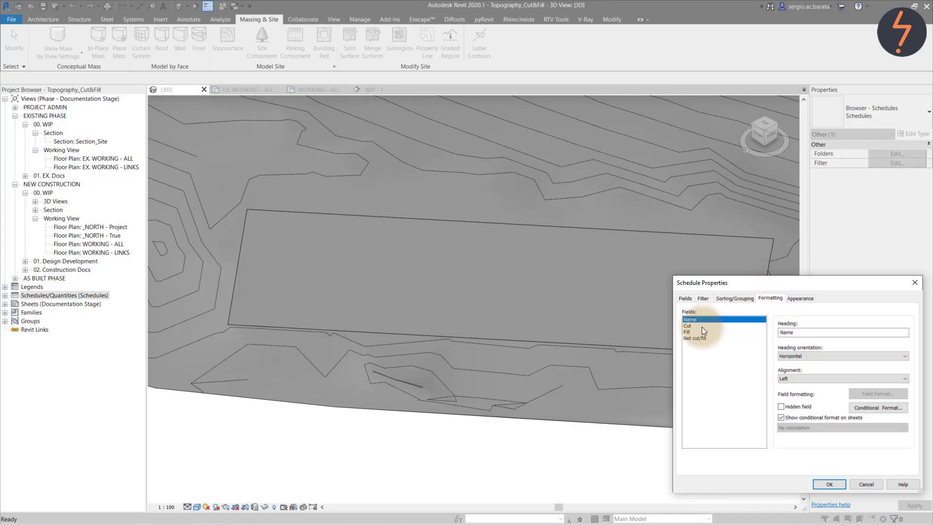
{"action": "left_click", "coordinate": [701, 326]}
{"action": "left_click", "coordinate": [797, 427]}
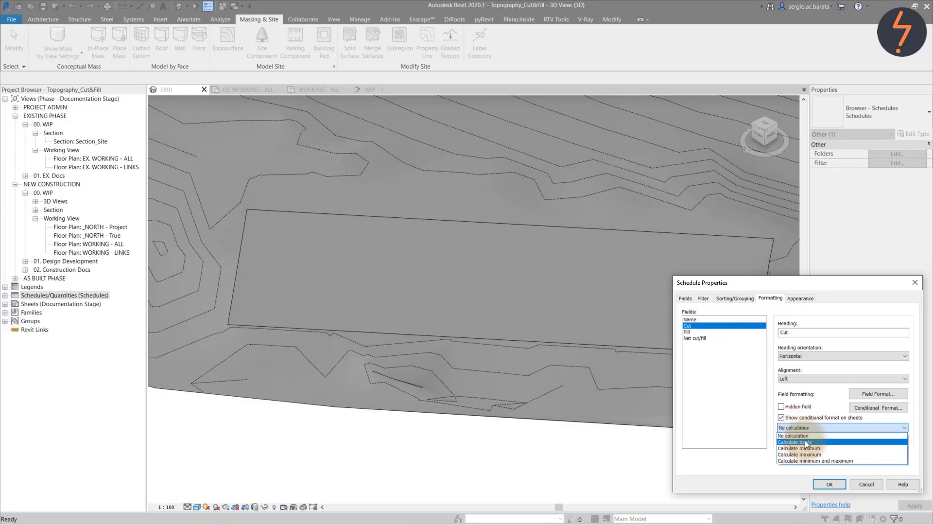
{"action": "left_click", "coordinate": [805, 439]}
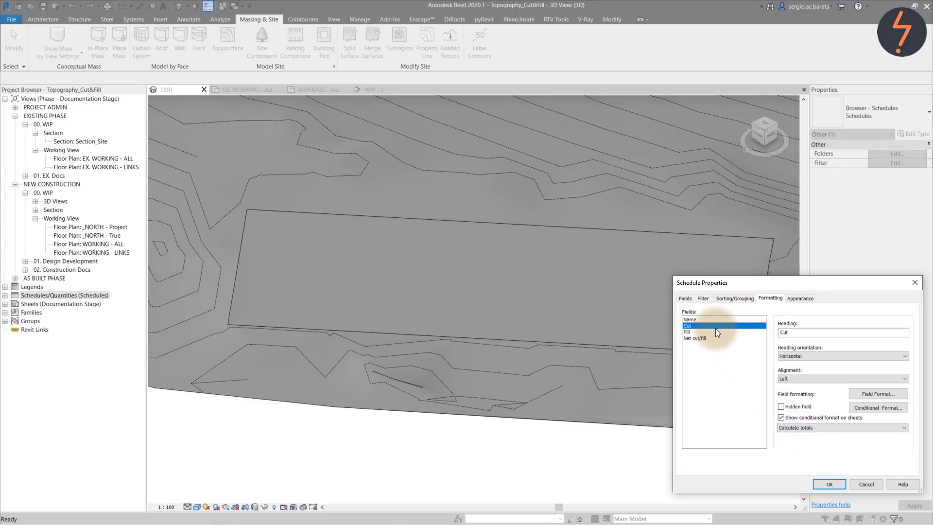
{"action": "left_click", "coordinate": [716, 332]}
{"action": "left_click", "coordinate": [801, 427]}
{"action": "left_click", "coordinate": [808, 442]}
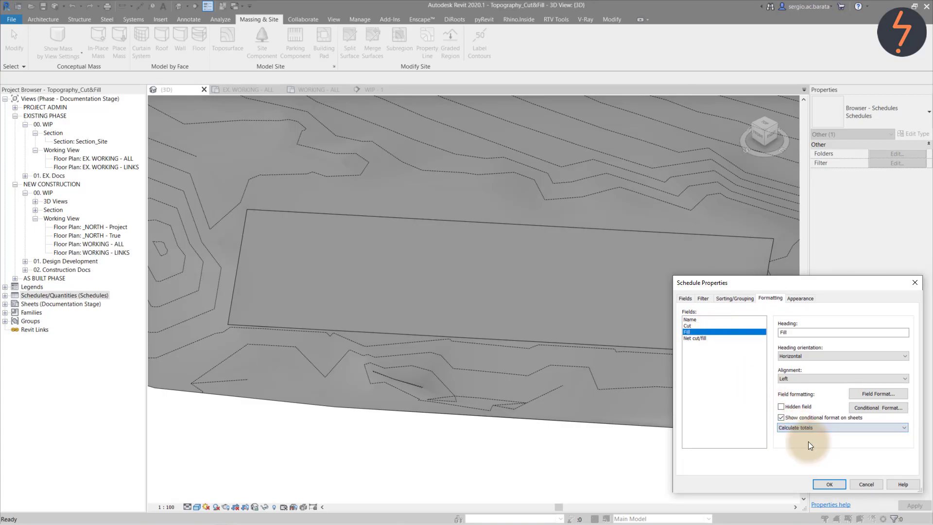
{"action": "left_click", "coordinate": [712, 336]}
{"action": "left_click", "coordinate": [809, 429]}
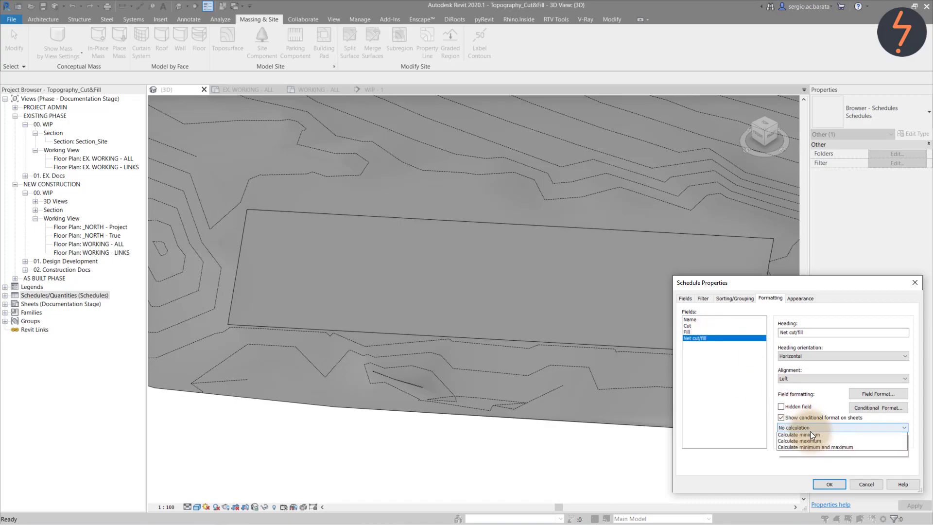
{"action": "left_click", "coordinate": [812, 442]}
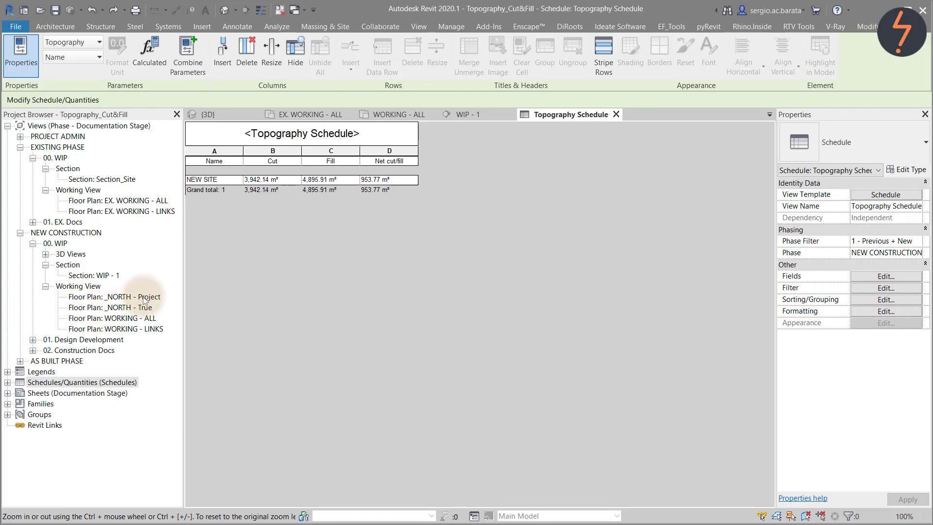
- Select the NEW SITE row in the Topography Schedule
{"action": "left_click", "coordinate": [230, 180]}
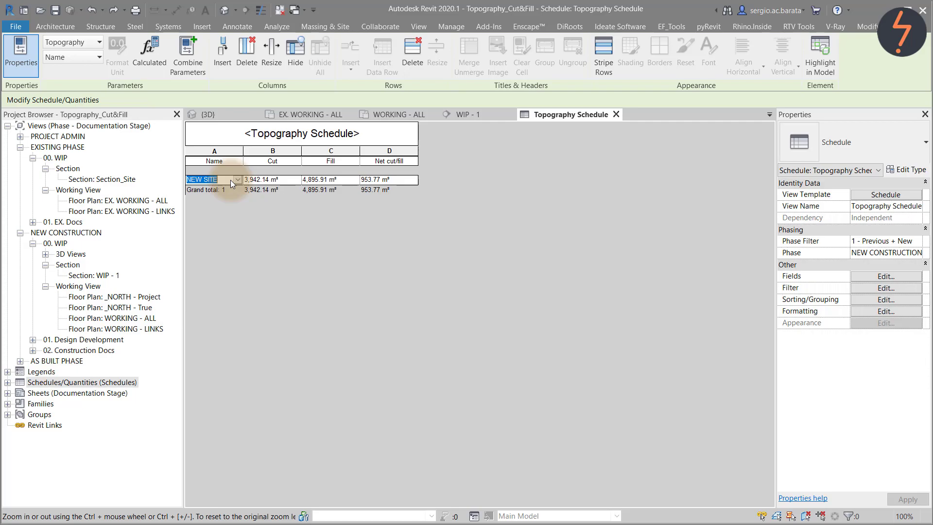
{"action": "left_click", "coordinate": [820, 56]}
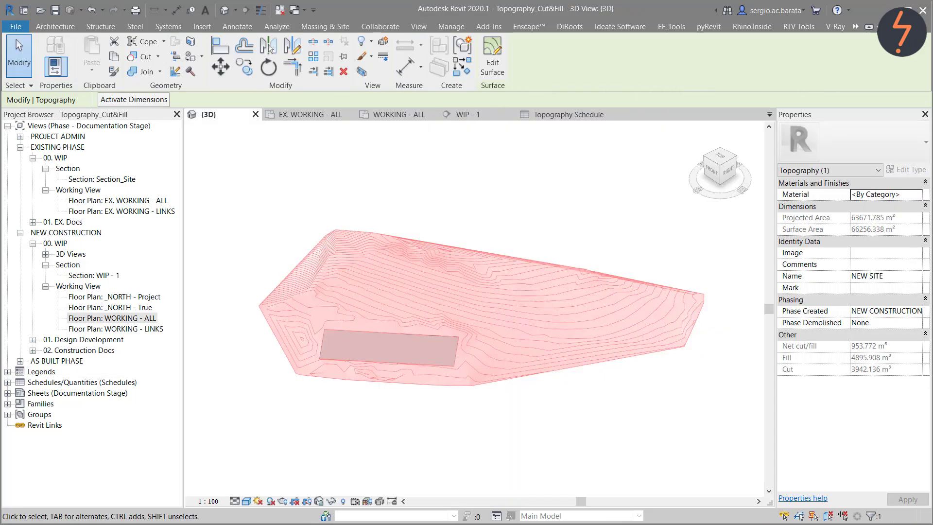